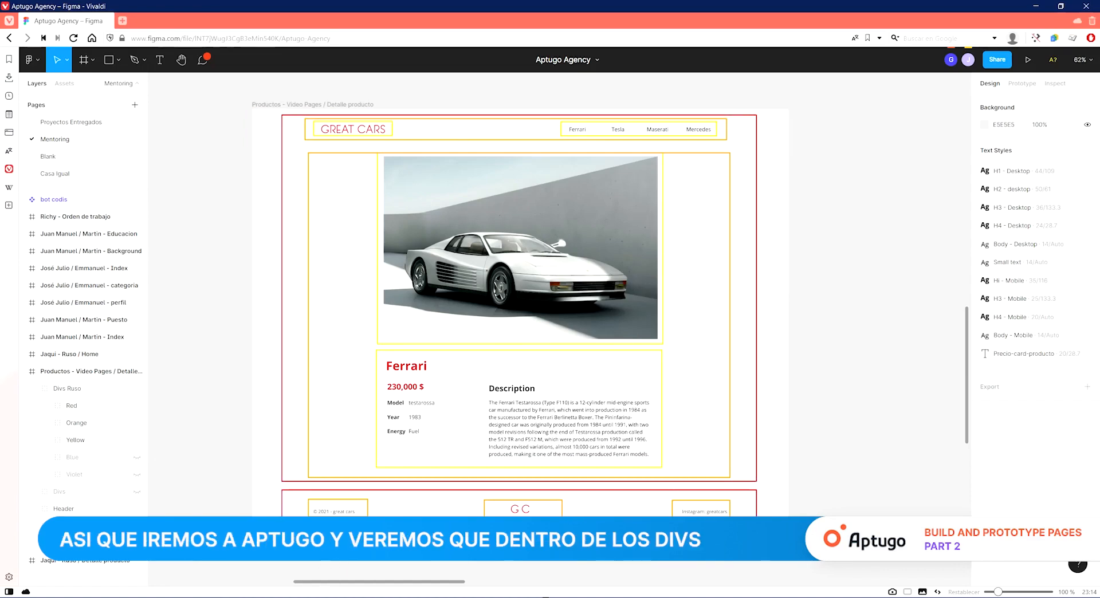
Rename the two divs inside the body container to topbar and product.
{"action": "left_click", "coordinate": [311, 597]}
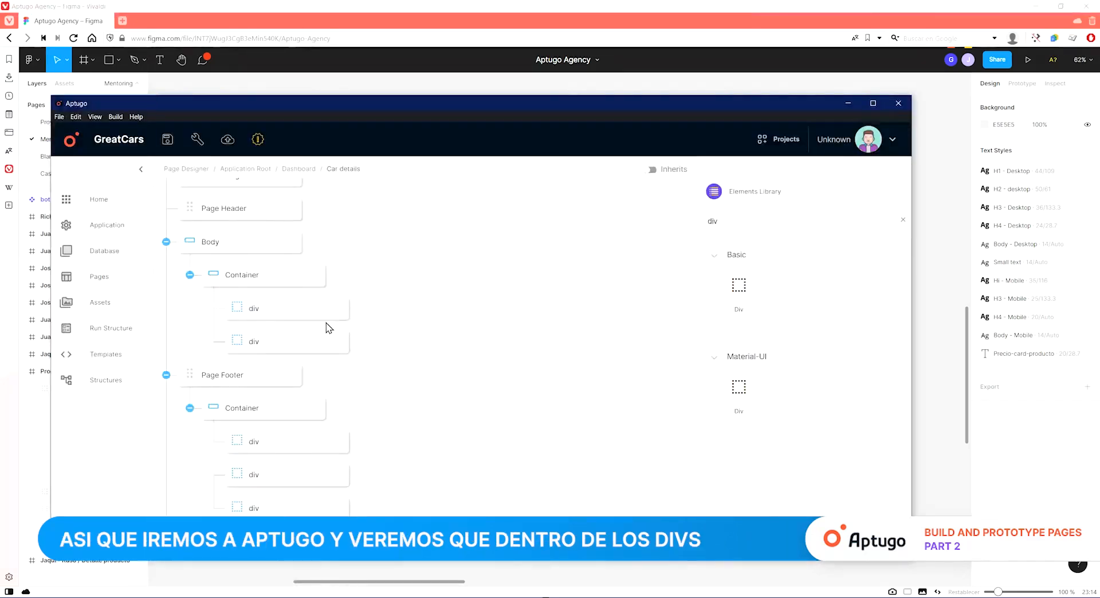
{"action": "left_click", "coordinate": [241, 583]}
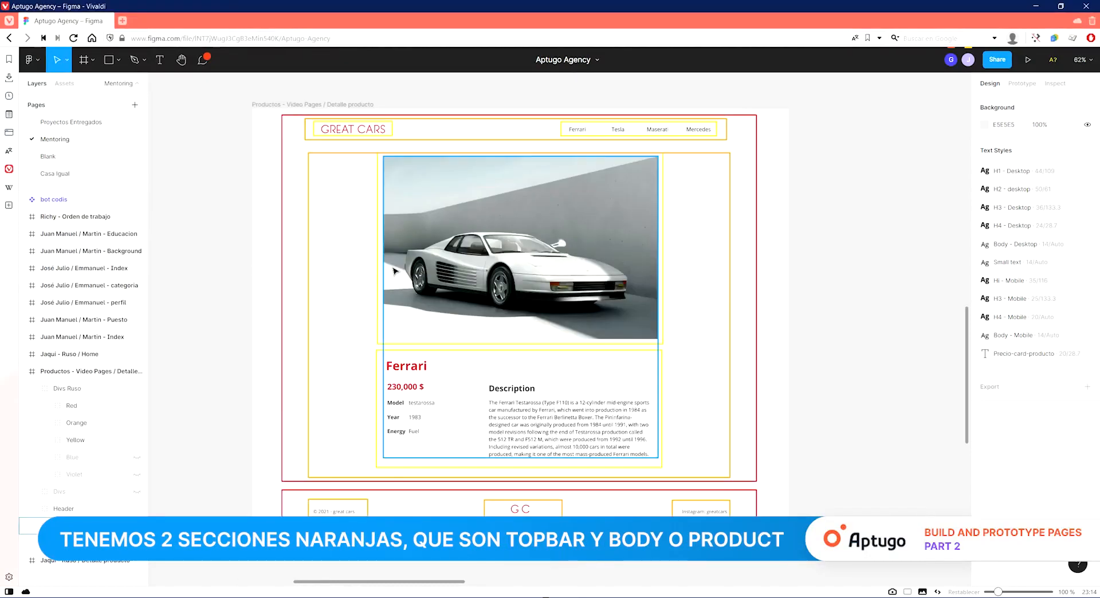
{"action": "key", "text": "alt+Tab"}
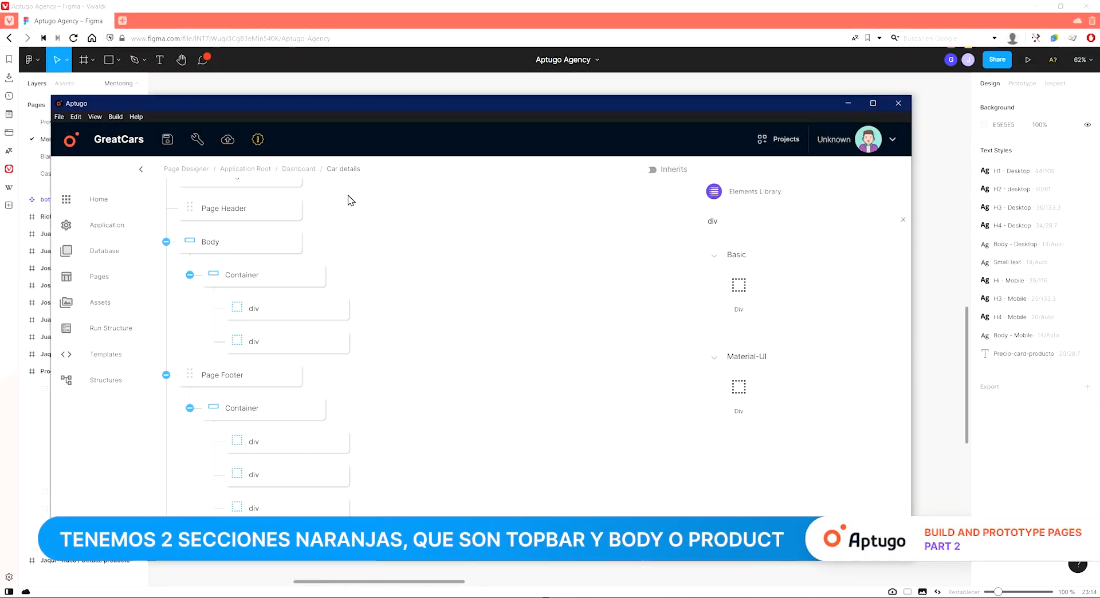
{"action": "left_click", "coordinate": [275, 314]}
{"action": "left_click", "coordinate": [767, 259]}
{"action": "type", "text": "topbar"}
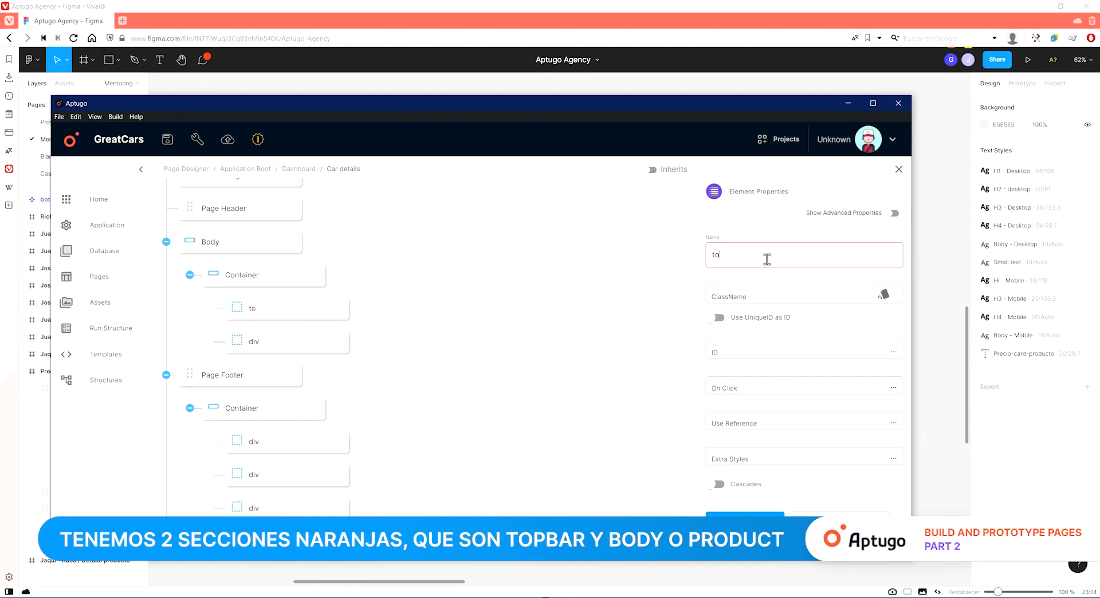
{"action": "left_click", "coordinate": [808, 288]}
{"action": "left_click", "coordinate": [796, 259]}
{"action": "type", "text": "product"}
Rename the three footer container divs to left, center and right, then save the project.
{"action": "left_click", "coordinate": [309, 441]}
{"action": "double_click", "coordinate": [819, 265]}
{"action": "type", "text": "lef"}
{"action": "type", "text": "t"}
{"action": "double_click", "coordinate": [815, 251]}
{"action": "type", "text": "cente"}
{"action": "left_click", "coordinate": [309, 504]}
{"action": "double_click", "coordinate": [795, 254]}
{"action": "type", "text": "right"}
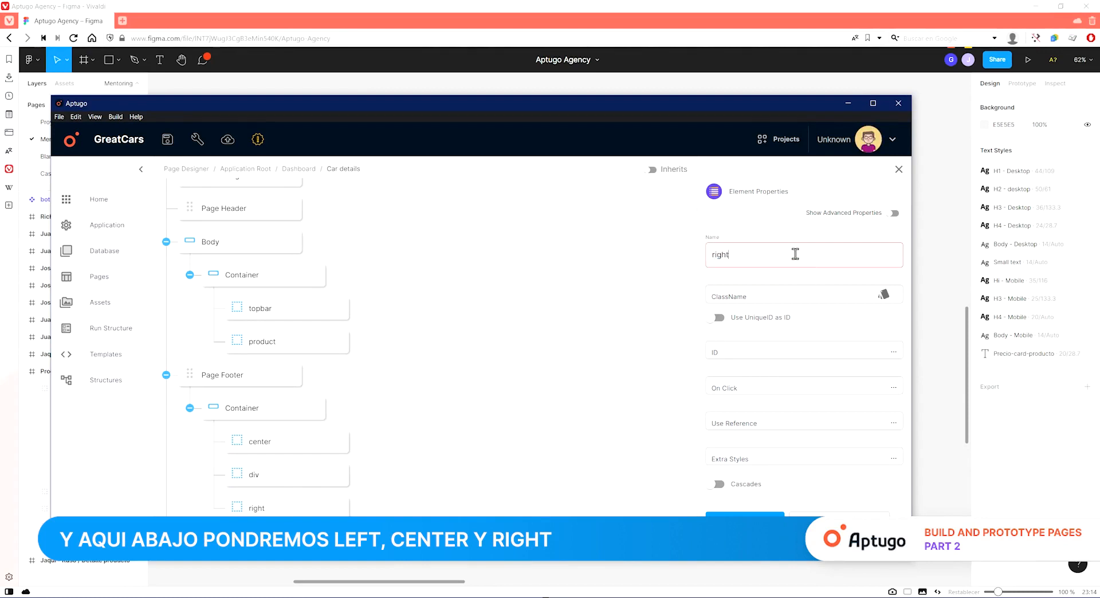
{"action": "left_click", "coordinate": [480, 430]}
{"action": "left_click", "coordinate": [167, 139]}
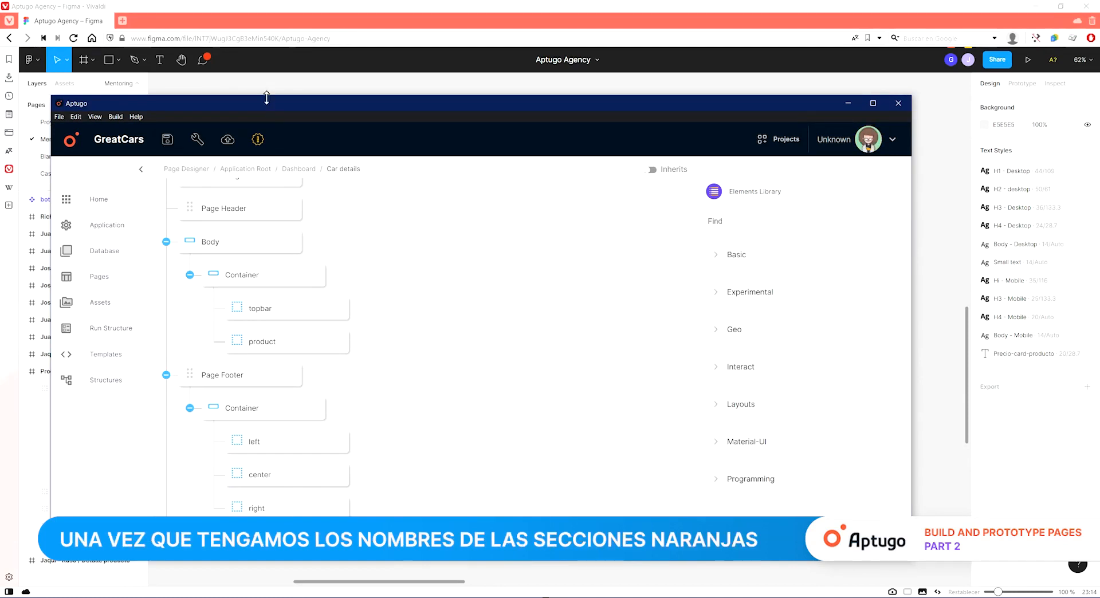
Add two div elements inside topbar and name them left and right.
{"action": "left_click", "coordinate": [270, 85]}
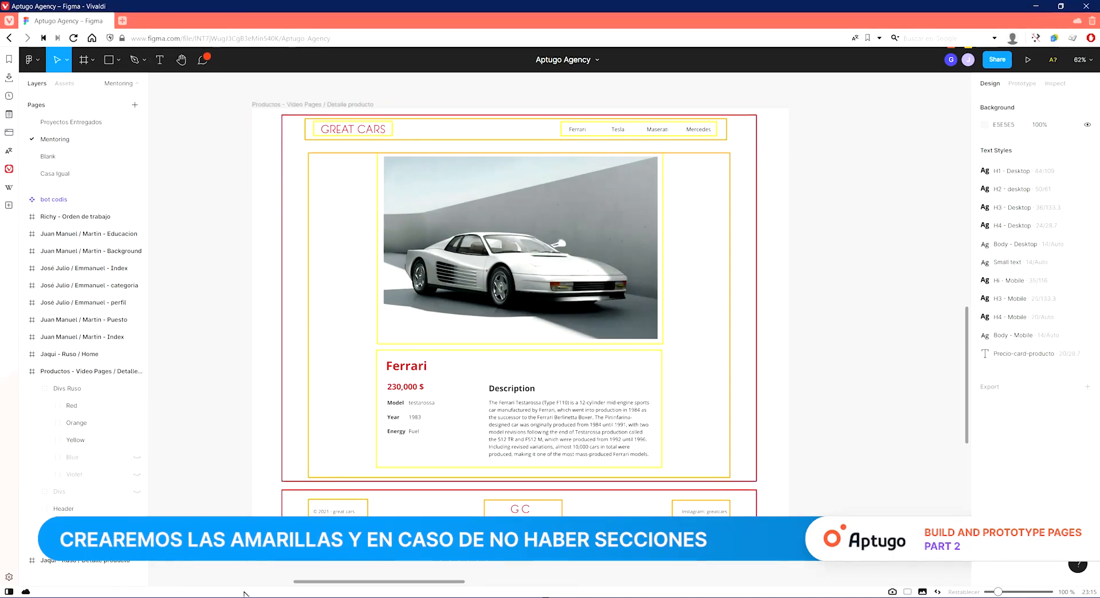
{"action": "left_click", "coordinate": [305, 597]}
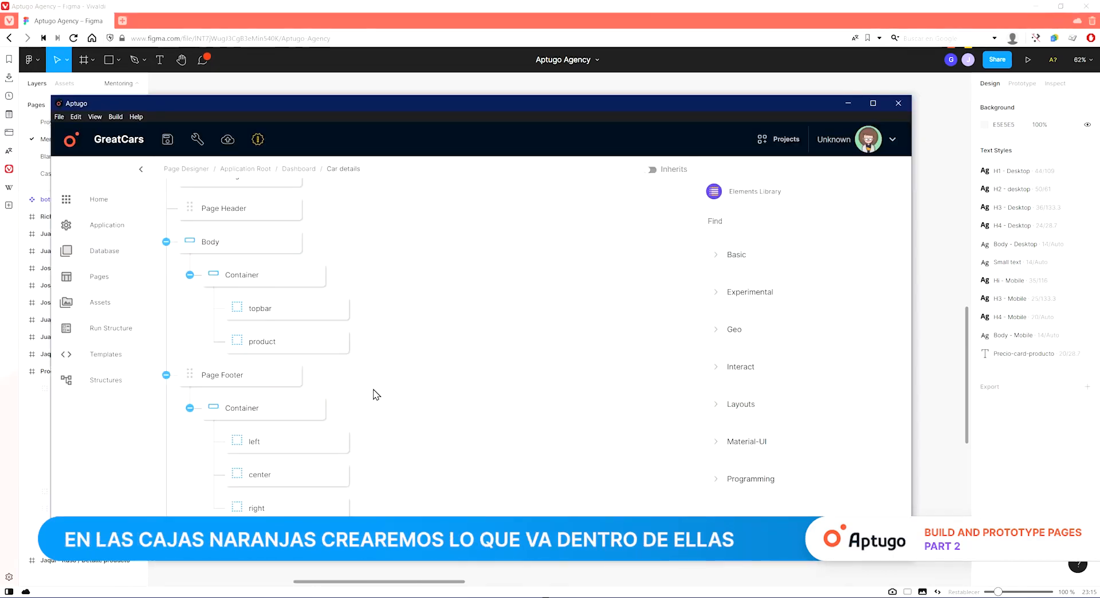
{"action": "type", "text": "div"}
{"action": "left_click_drag", "start_coordinate": [736, 292], "coordinate": [622, 346]}
{"action": "left_click", "coordinate": [304, 347]}
{"action": "double_click", "coordinate": [739, 255]}
{"action": "type", "text": "left"}
{"action": "left_click", "coordinate": [338, 378]}
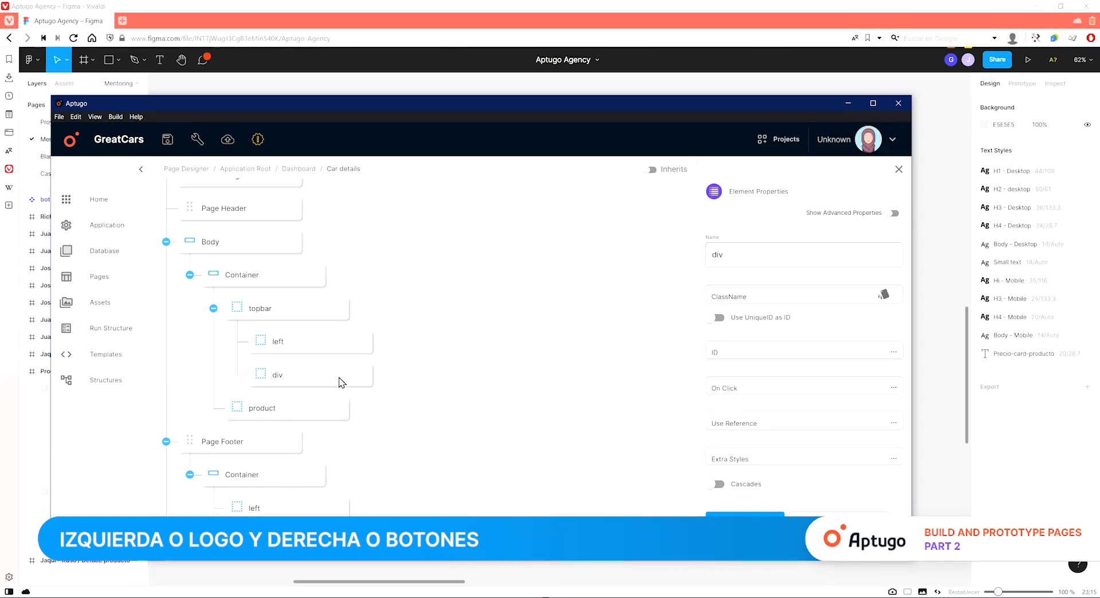
{"action": "double_click", "coordinate": [774, 255]}
{"action": "type", "text": "rigth"}
{"action": "key", "text": "BackSpace"}
{"action": "key", "text": "BackSpace"}
{"action": "type", "text": "ht"}
{"action": "scroll", "coordinate": [466, 397], "scroll_direction": "down", "scroll_amount": 1}
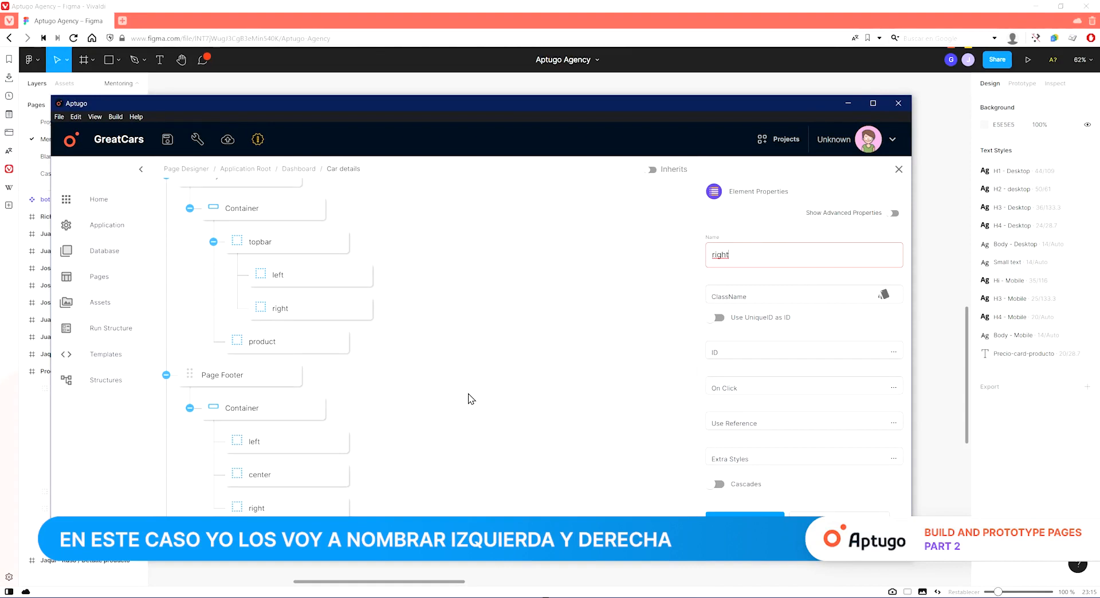
{"action": "left_click", "coordinate": [468, 399]}
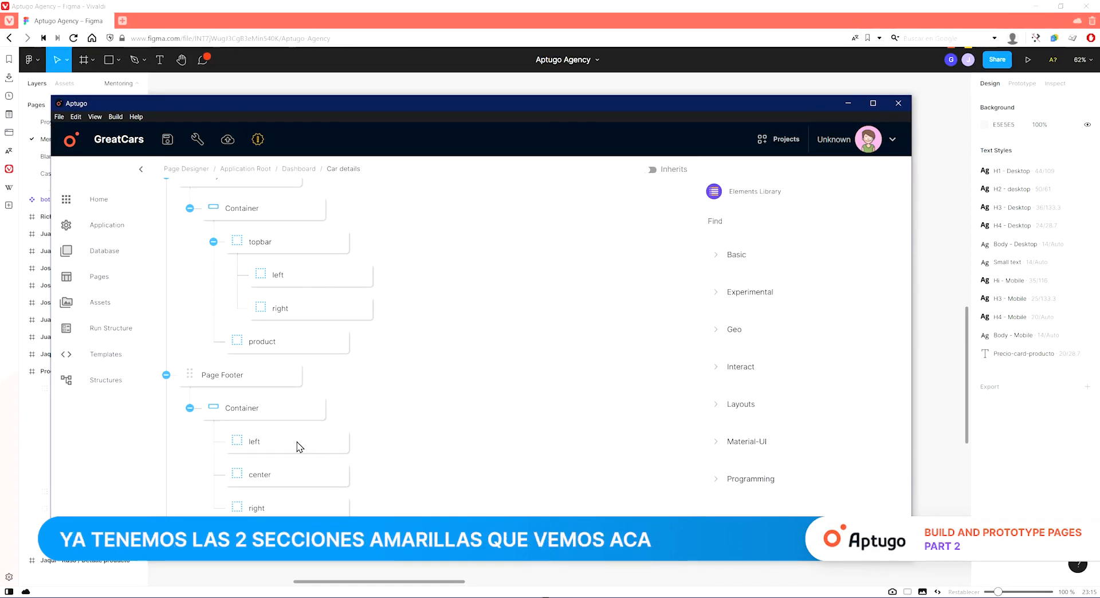
Add two div elements inside product and name them image and details.
{"action": "left_click", "coordinate": [224, 570]}
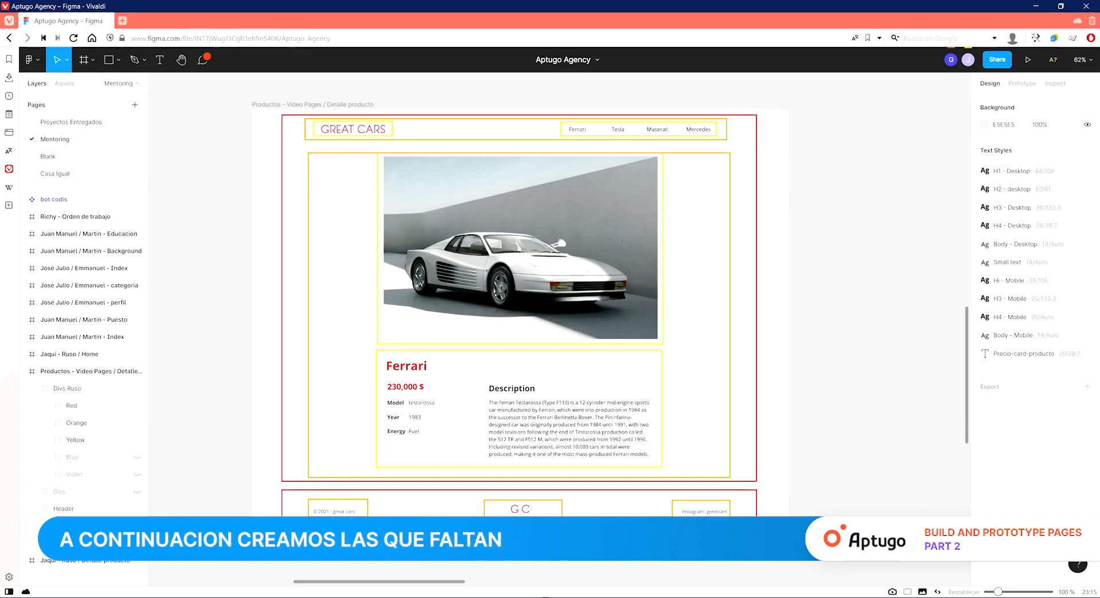
{"action": "left_click", "coordinate": [306, 592]}
{"action": "type", "text": "div"}
{"action": "left_click_drag", "start_coordinate": [727, 289], "coordinate": [339, 368]}
{"action": "double_click", "coordinate": [749, 260]}
{"action": "type", "text": "image"}
{"action": "left_click", "coordinate": [545, 355]}
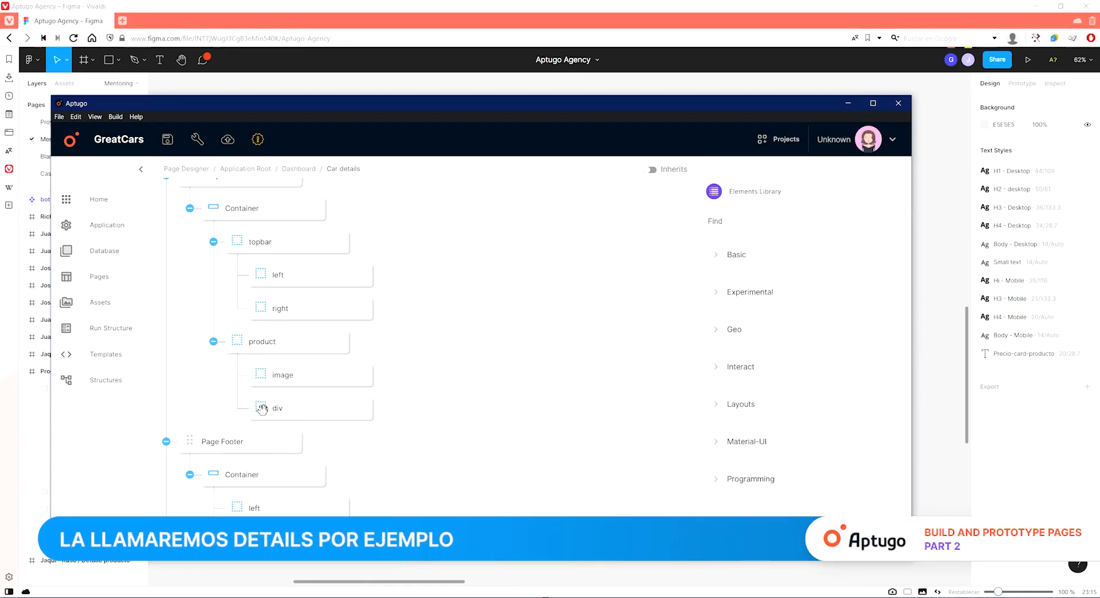
{"action": "left_click", "coordinate": [278, 411]}
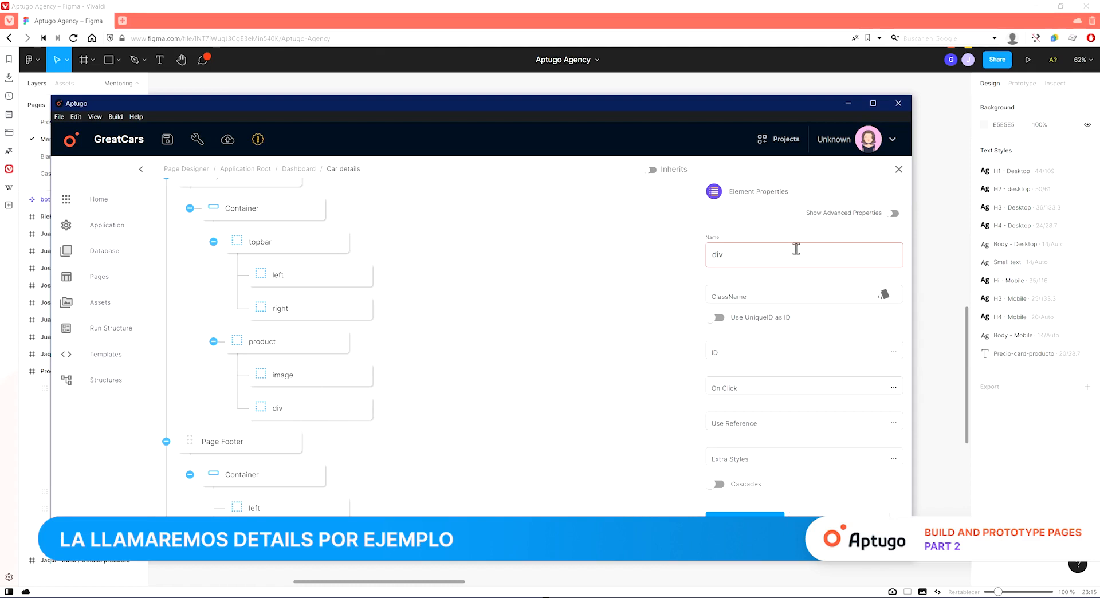
{"action": "type", "text": "details"}
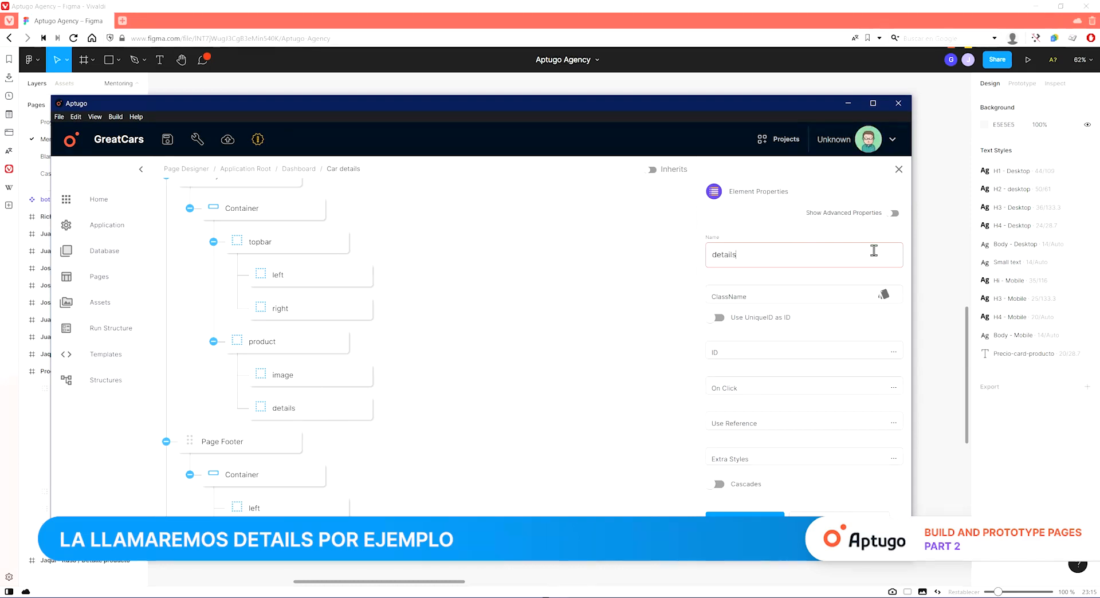
{"action": "left_click", "coordinate": [946, 305]}
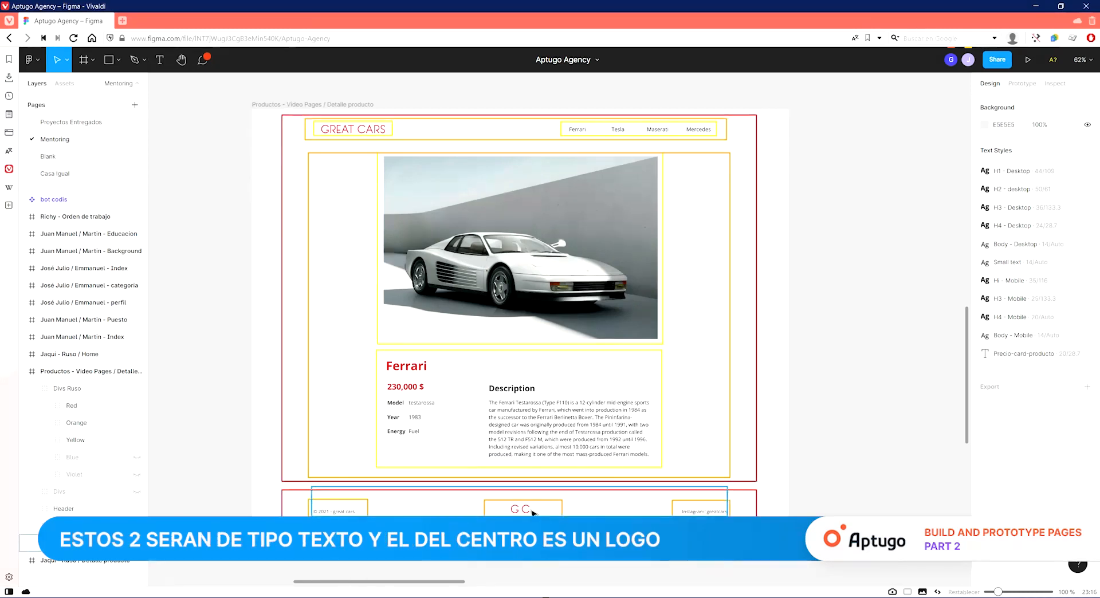
Add Text elements into the footer's left and right divs and an Image element into the center div.
{"action": "key", "text": "alt+Tab"}
{"action": "scroll", "coordinate": [345, 483], "scroll_direction": "down", "scroll_amount": 2}
{"action": "left_click", "coordinate": [557, 423]}
{"action": "left_click", "coordinate": [726, 227]}
{"action": "type", "text": "tex"}
{"action": "left_click_drag", "start_coordinate": [728, 312], "coordinate": [506, 465]}
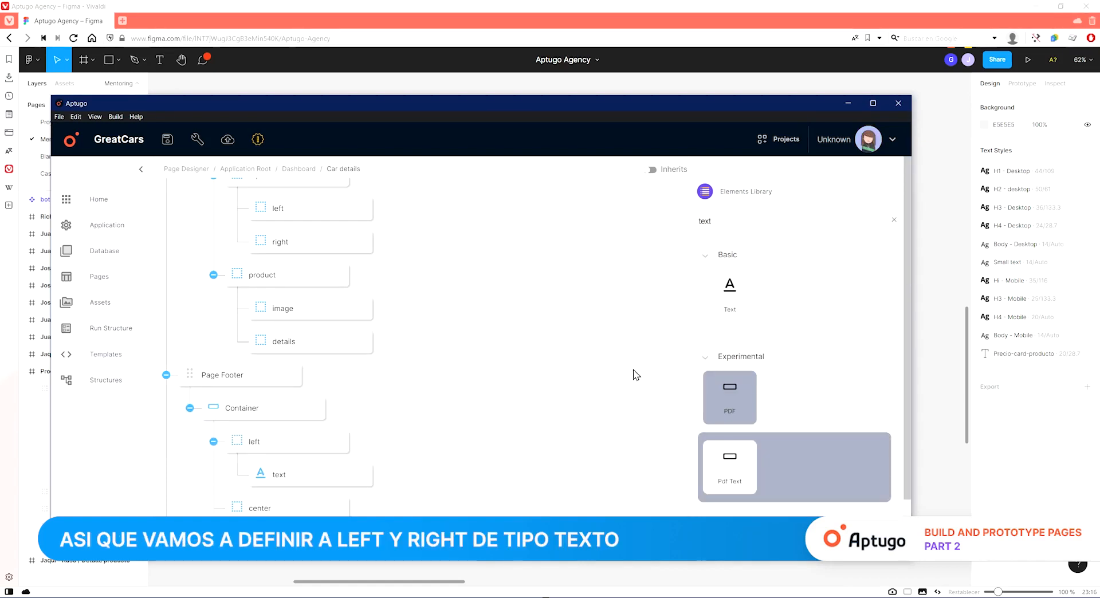
{"action": "scroll", "coordinate": [607, 376], "scroll_direction": "down", "scroll_amount": 1}
{"action": "left_click_drag", "start_coordinate": [764, 297], "coordinate": [527, 504]}
{"action": "scroll", "coordinate": [481, 466], "scroll_direction": "down", "scroll_amount": 1}
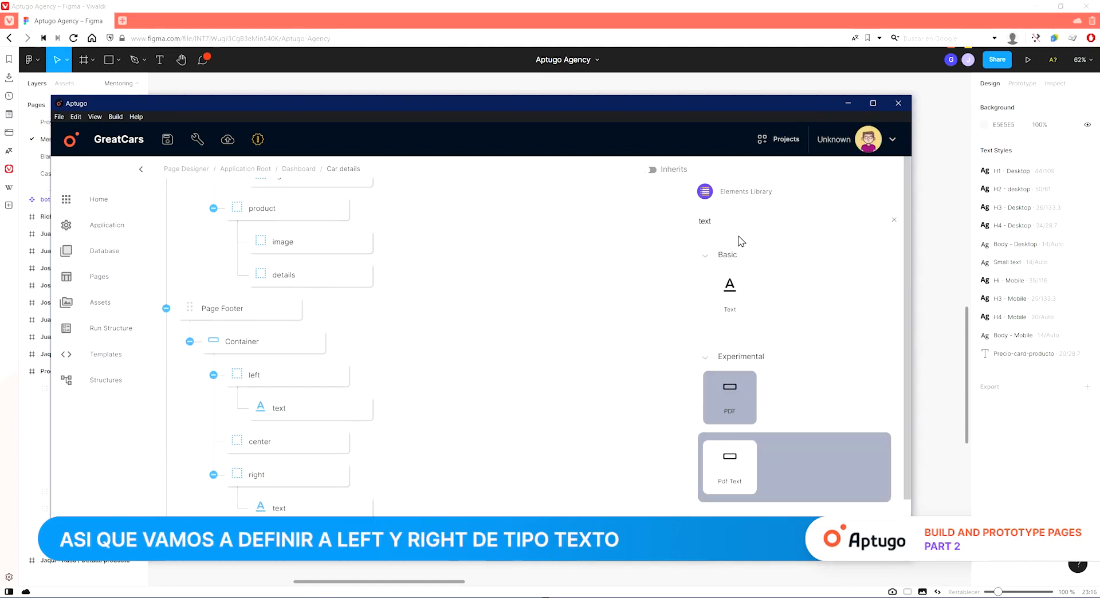
{"action": "type", "text": "image"}
{"action": "left_click_drag", "start_coordinate": [746, 488], "coordinate": [312, 475]}
Set the left footer text's name and content to the design's footer text "© 2021 - great cars", then rename it Copyright.
{"action": "left_click", "coordinate": [307, 410]}
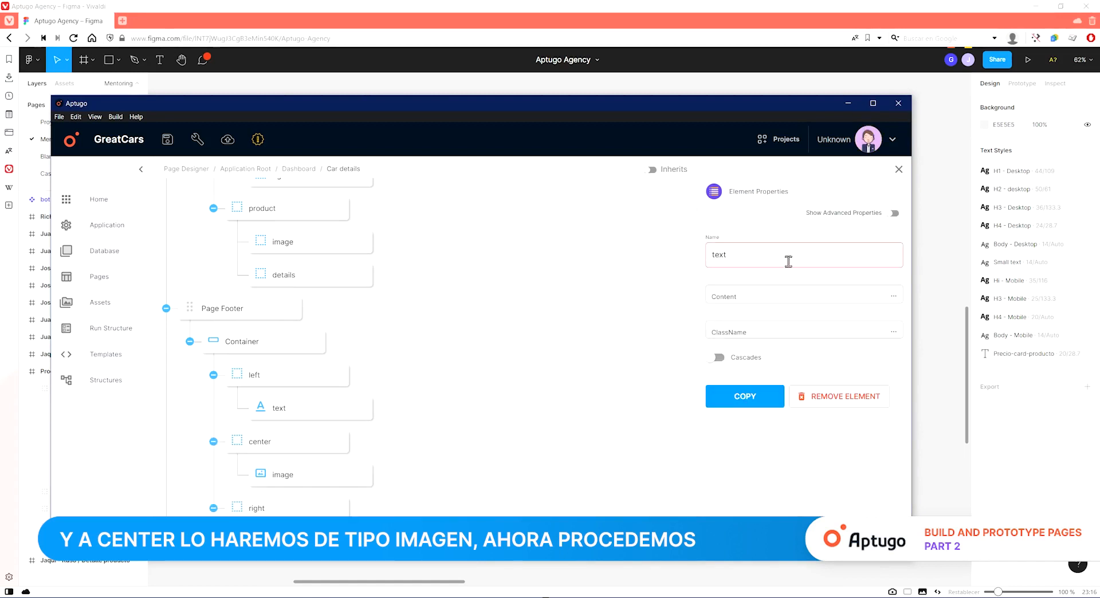
{"action": "left_click", "coordinate": [954, 355]}
{"action": "double_click", "coordinate": [340, 511]}
{"action": "double_click", "coordinate": [339, 511]}
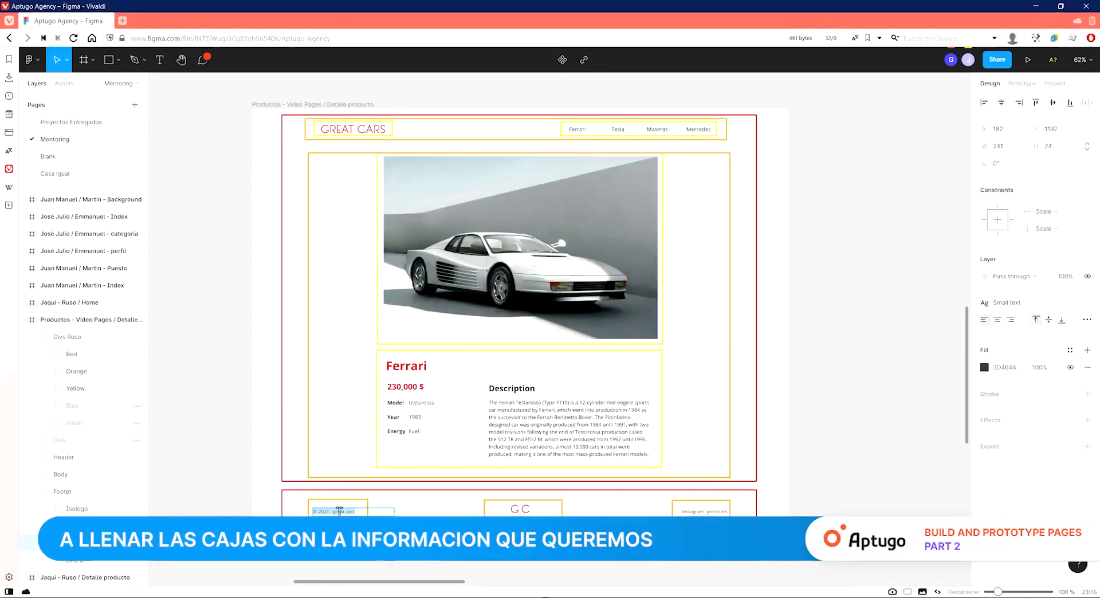
{"action": "key", "text": "ctrl+c"}
{"action": "key", "text": "alt+Tab"}
{"action": "left_click", "coordinate": [798, 254]}
{"action": "key", "text": "ctrl+a"}
{"action": "key", "text": "ctrl+v"}
{"action": "left_click", "coordinate": [784, 292]}
{"action": "key", "text": "ctrl+a"}
{"action": "key", "text": "ctrl+v"}
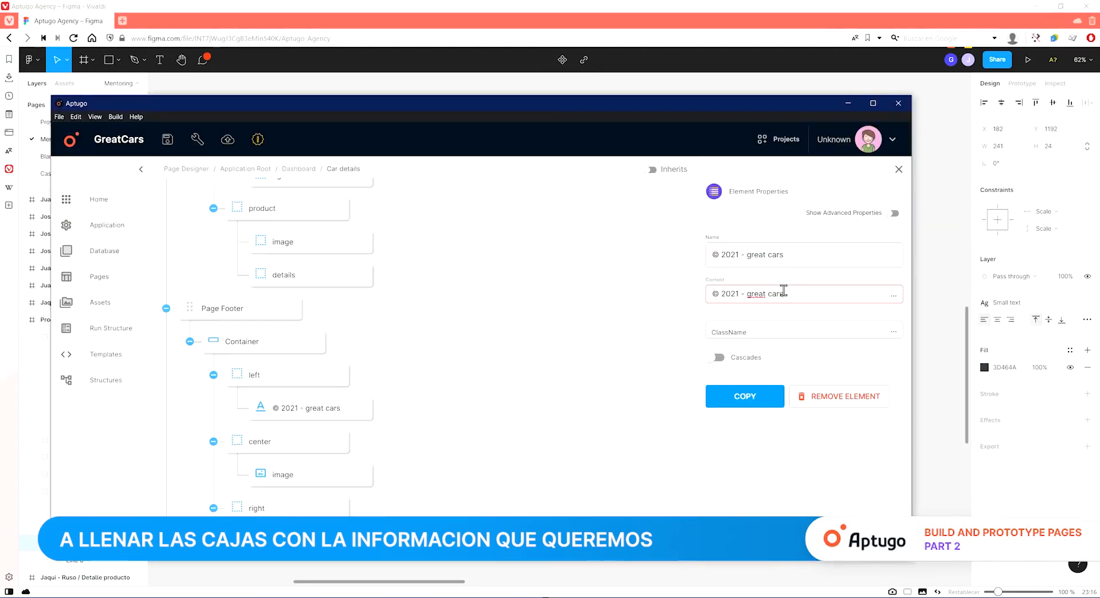
{"action": "left_click_drag", "start_coordinate": [804, 254], "coordinate": [729, 255]}
{"action": "type", "text": "Cop"}
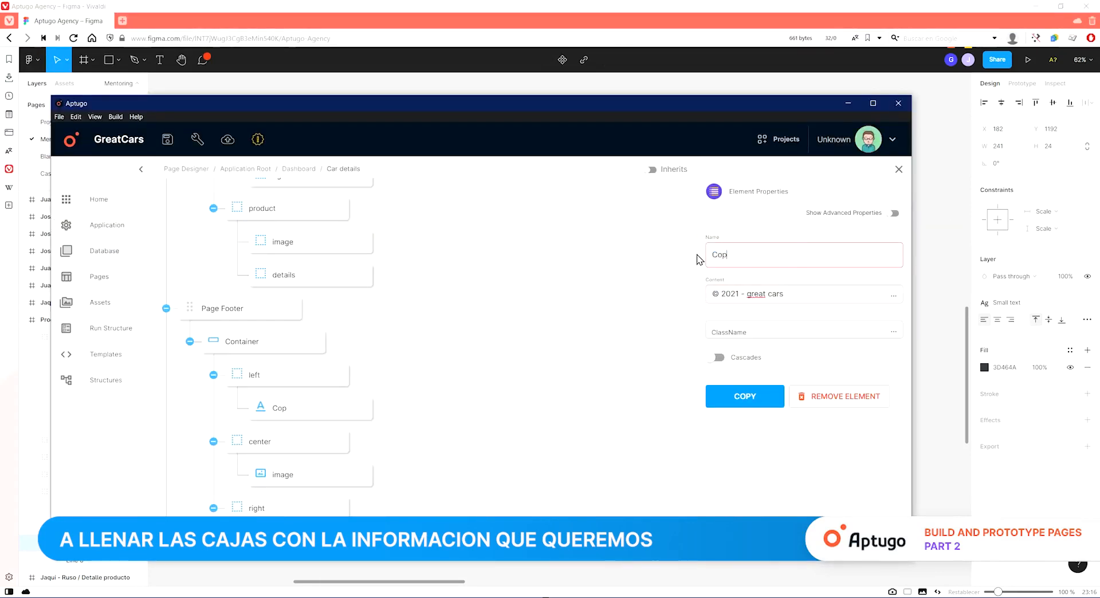
{"action": "type", "text": "yrigtht"}
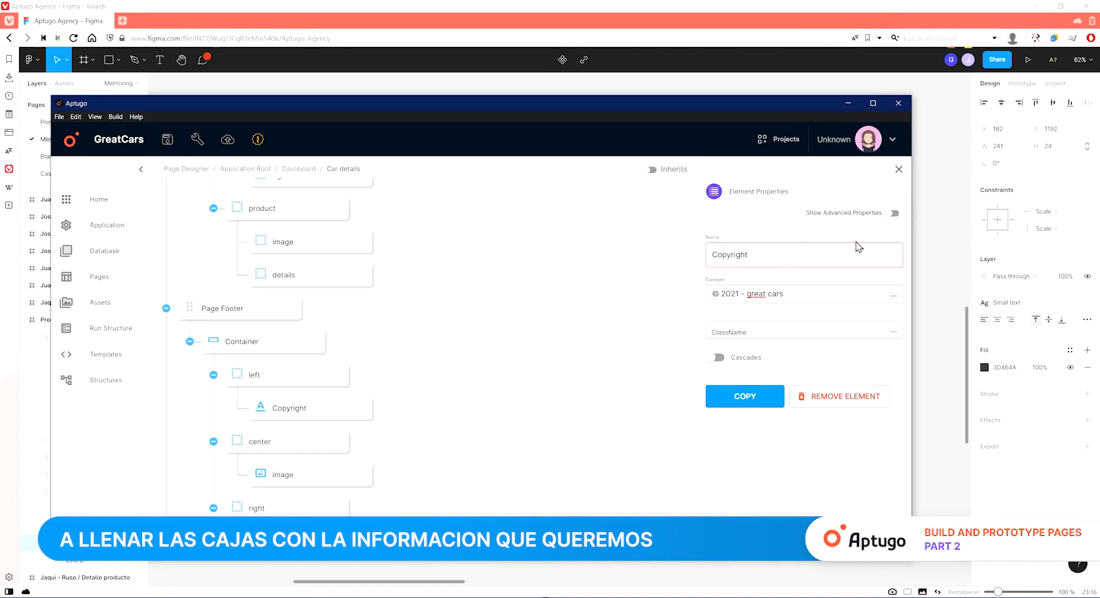
Name the right footer text instagram and paste the design's "Instagram: greatcars" text as its content.
{"action": "left_click", "coordinate": [921, 351]}
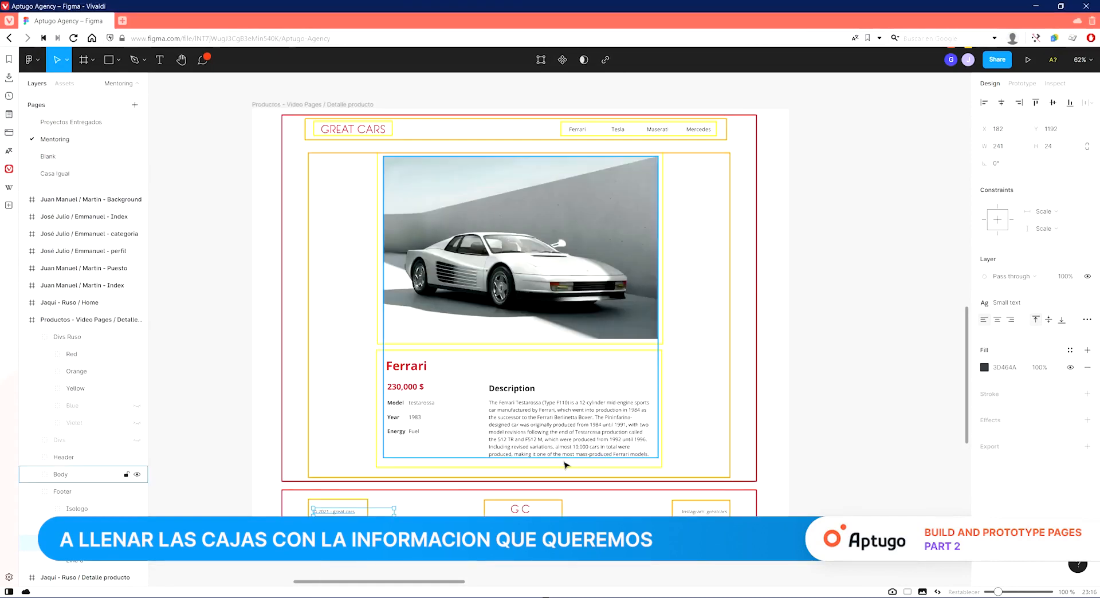
{"action": "double_click", "coordinate": [696, 512]}
{"action": "key", "text": "alt+Tab"}
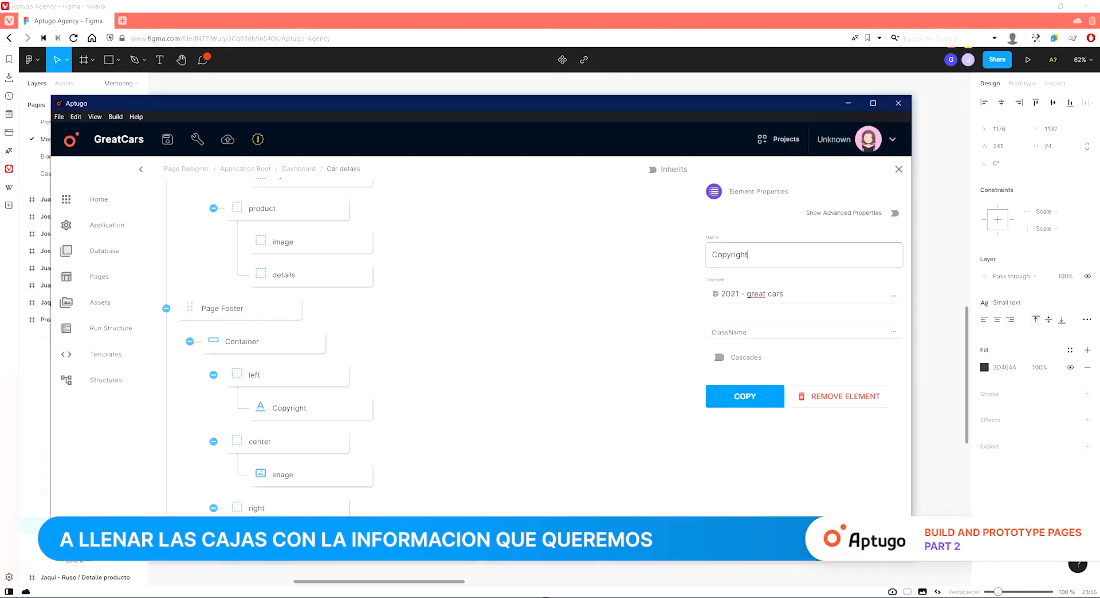
{"action": "scroll", "coordinate": [299, 504], "scroll_direction": "down", "scroll_amount": 1}
{"action": "left_click", "coordinate": [299, 511]}
{"action": "double_click", "coordinate": [759, 256]}
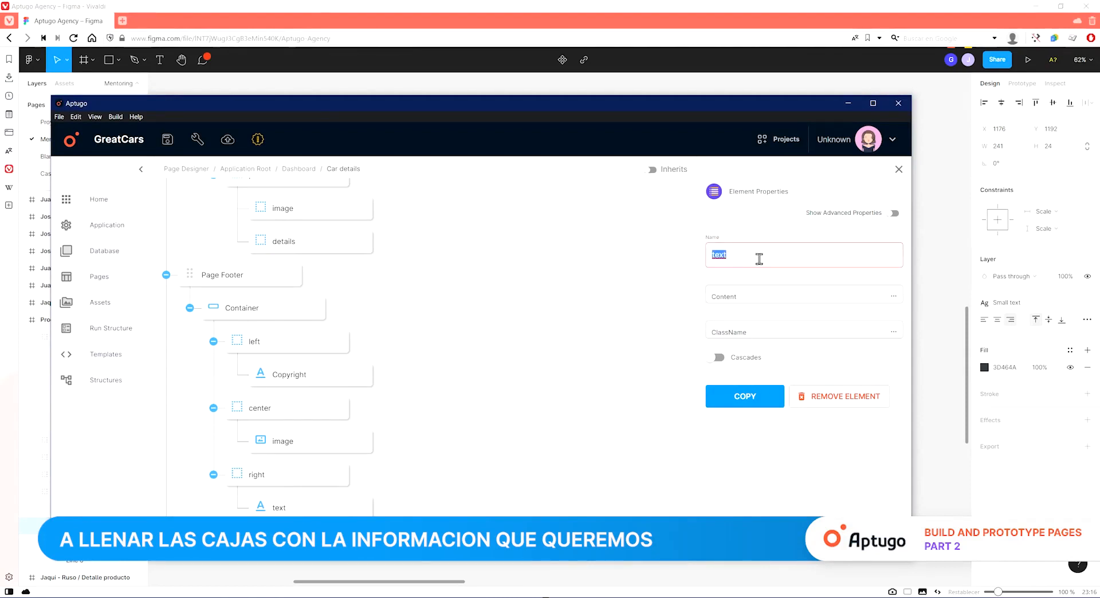
{"action": "type", "text": "instagram"}
{"action": "key", "text": "Tab"}
{"action": "key", "text": "ctrl+v"}
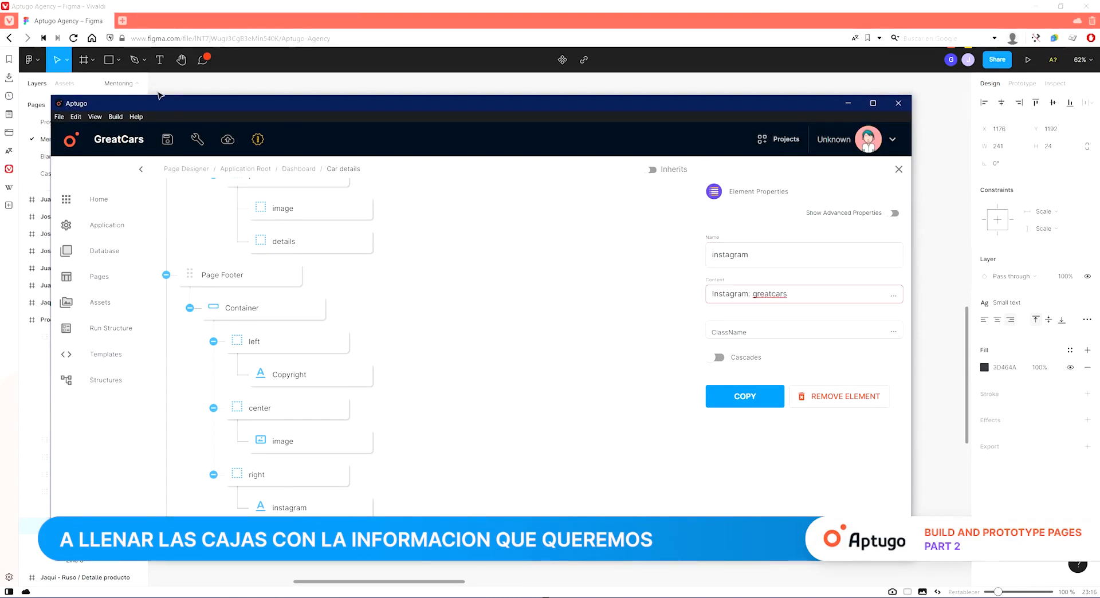
Set the footer image to the Isologo.png asset with width 55 and height 24.
{"action": "left_click", "coordinate": [328, 439]}
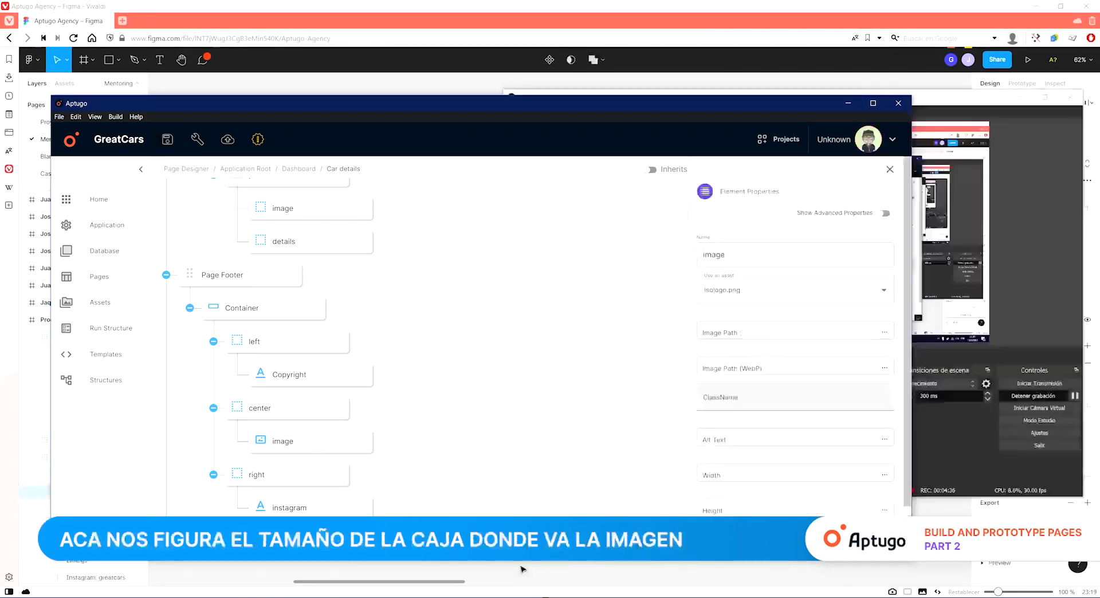
{"action": "key", "text": "alt+Tab"}
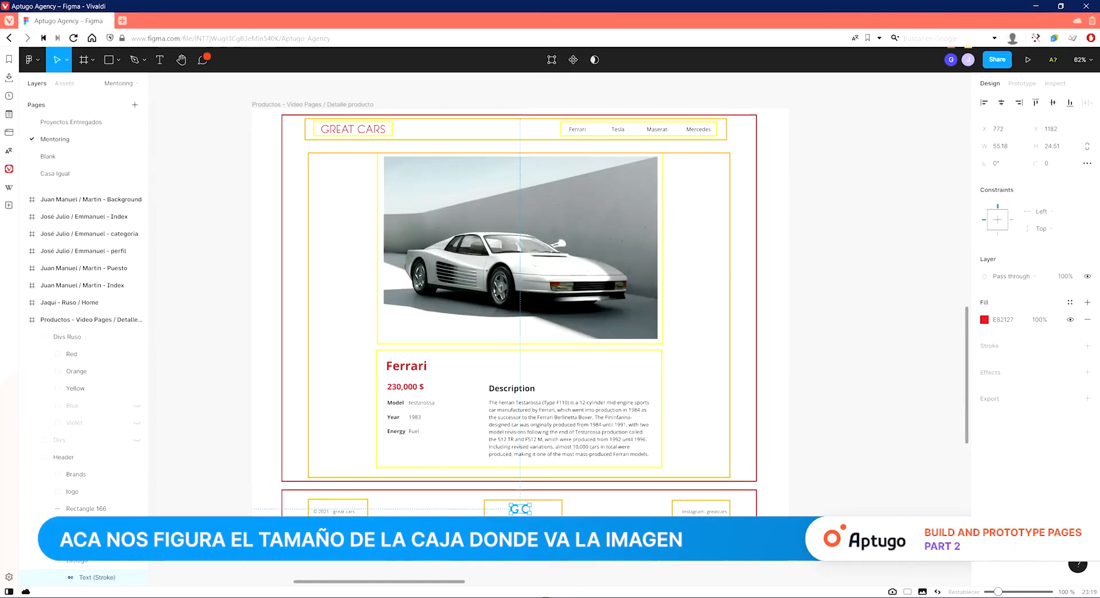
{"action": "key", "text": "Escape"}
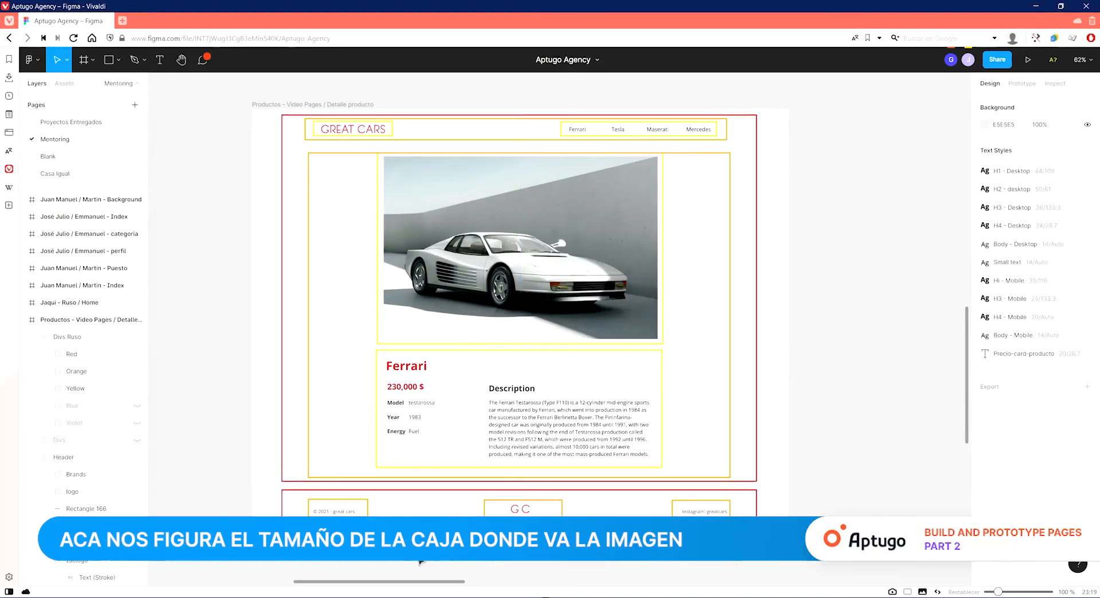
{"action": "key", "text": "alt+Tab"}
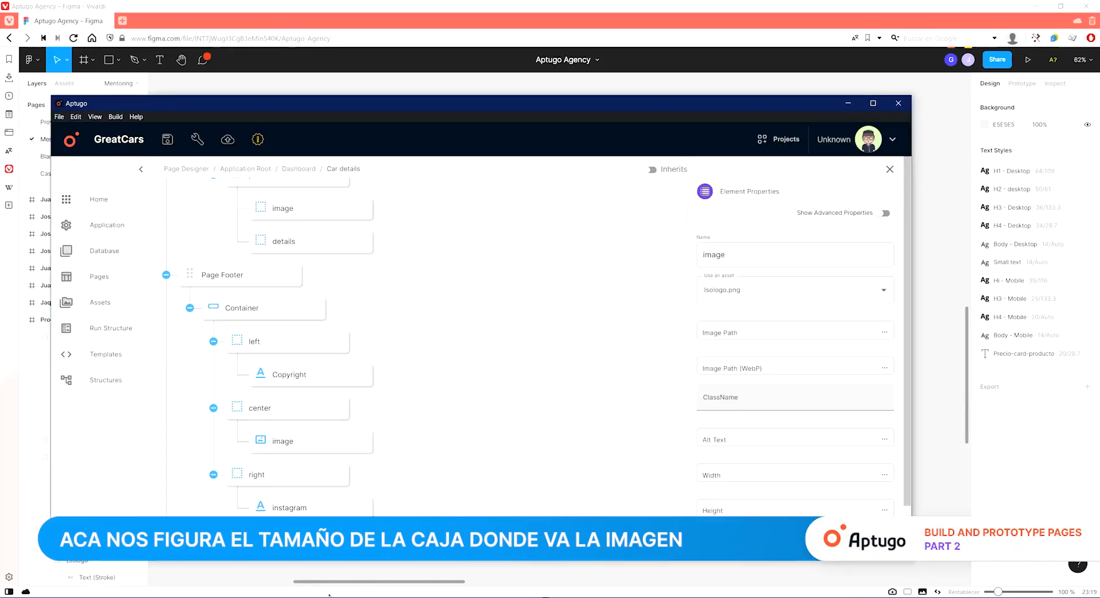
{"action": "left_click", "coordinate": [740, 471]}
{"action": "type", "text": "55"}
{"action": "key", "text": "Tab"}
{"action": "type", "text": "24"}
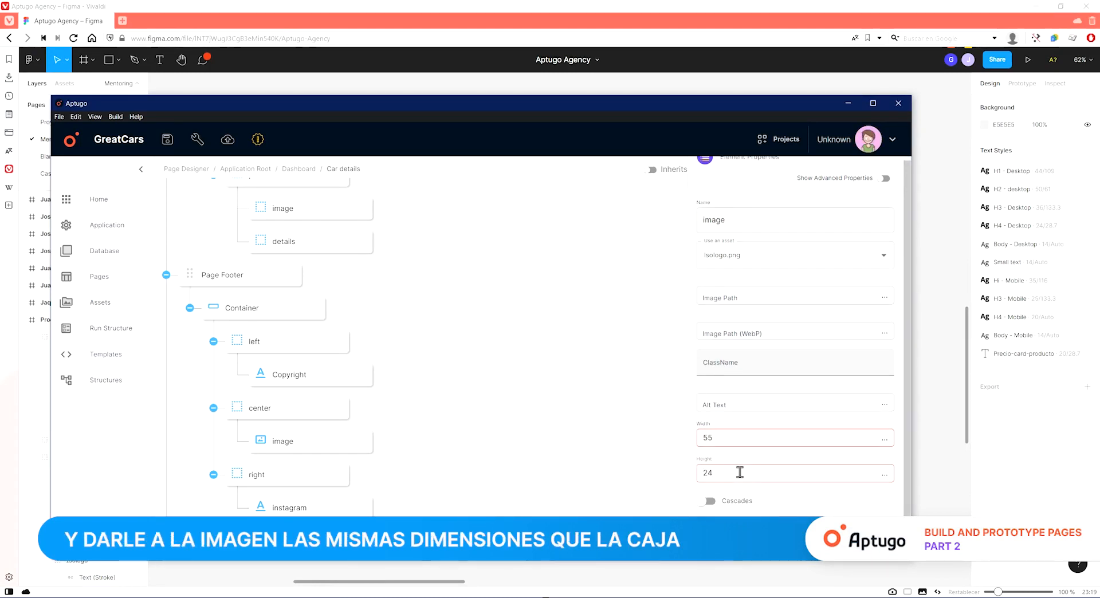
{"action": "scroll", "coordinate": [756, 350], "scroll_direction": "up", "scroll_amount": 1}
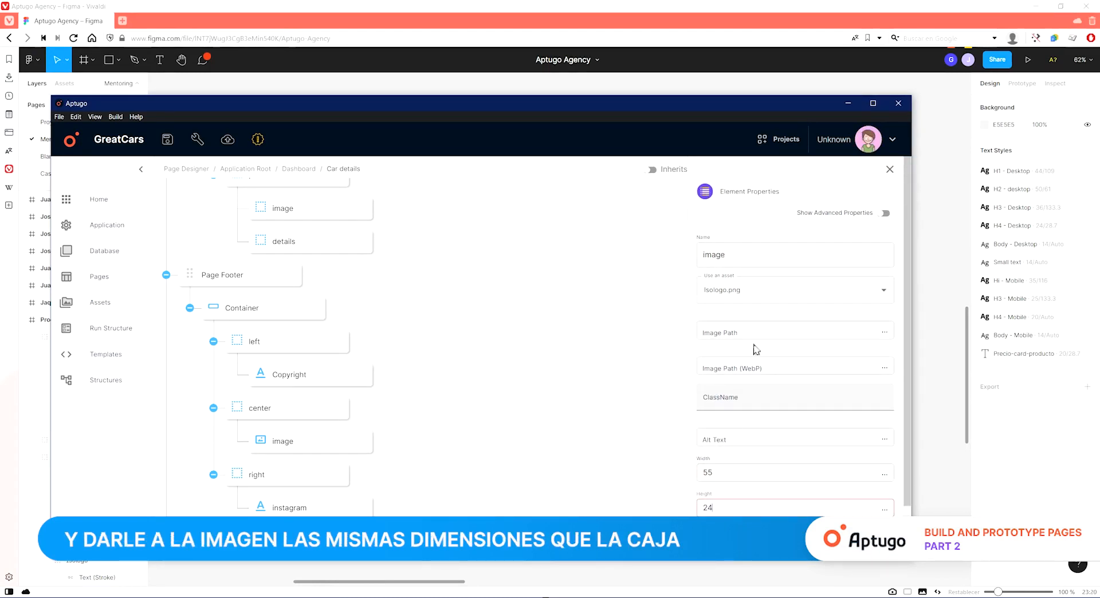
{"action": "left_click", "coordinate": [487, 450]}
{"action": "scroll", "coordinate": [440, 380], "scroll_direction": "up", "scroll_amount": 2}
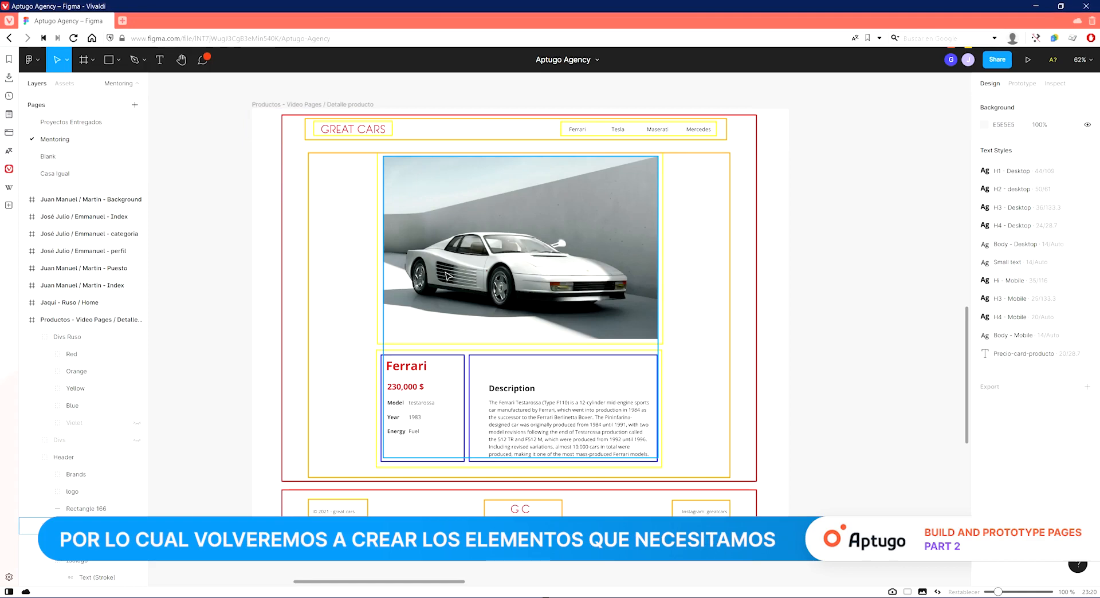
{"action": "key", "text": "alt+Tab"}
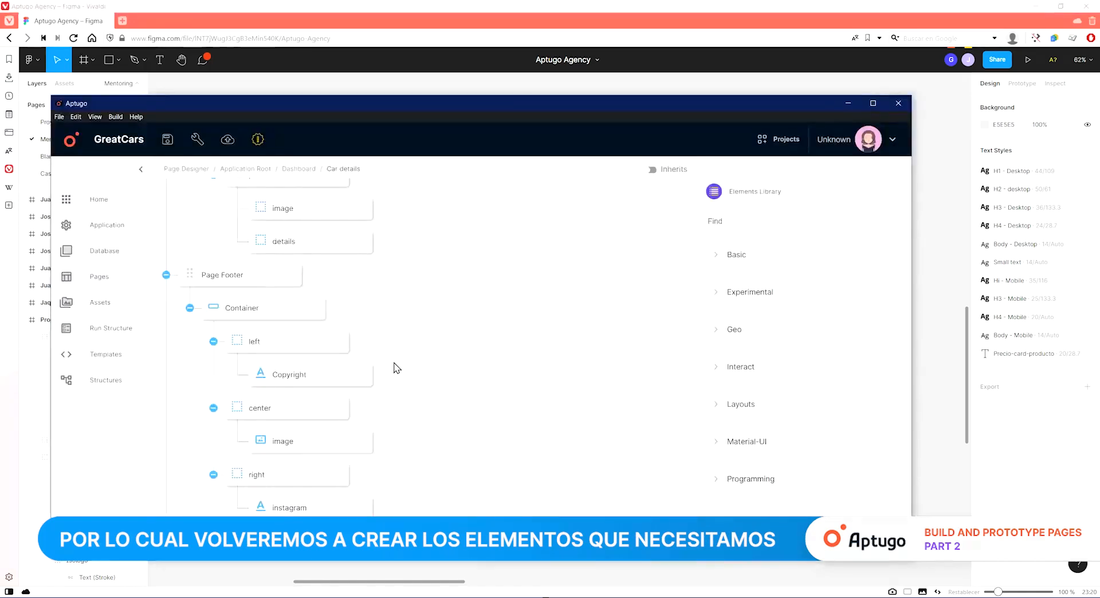
Add an Image element into the topbar's left div and set its asset to logo.png.
{"action": "scroll", "coordinate": [401, 378], "scroll_direction": "up", "scroll_amount": 4}
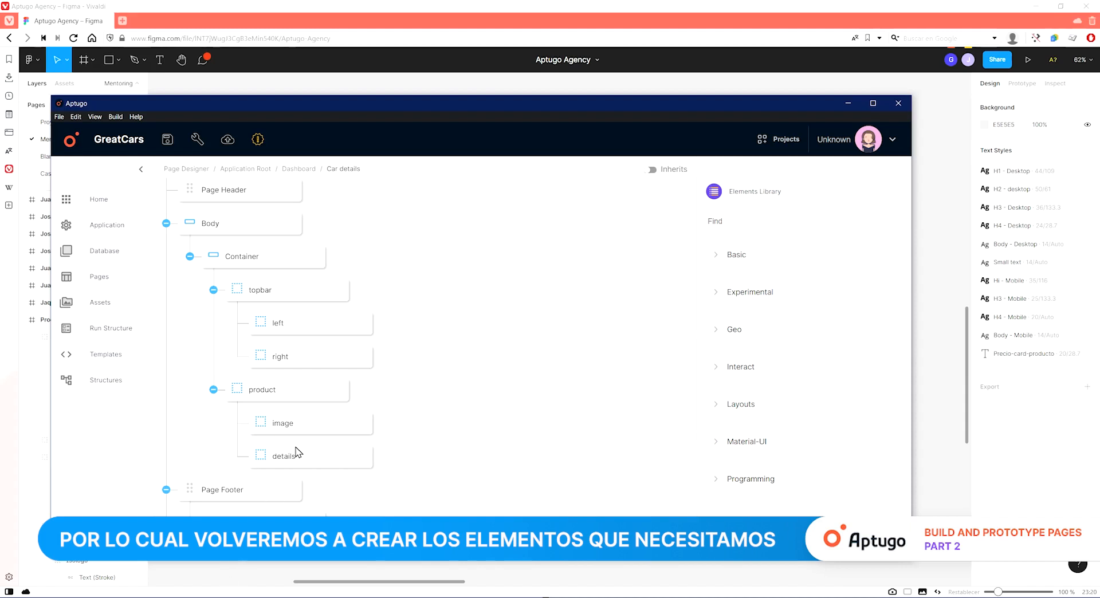
{"action": "key", "text": "alt+Tab"}
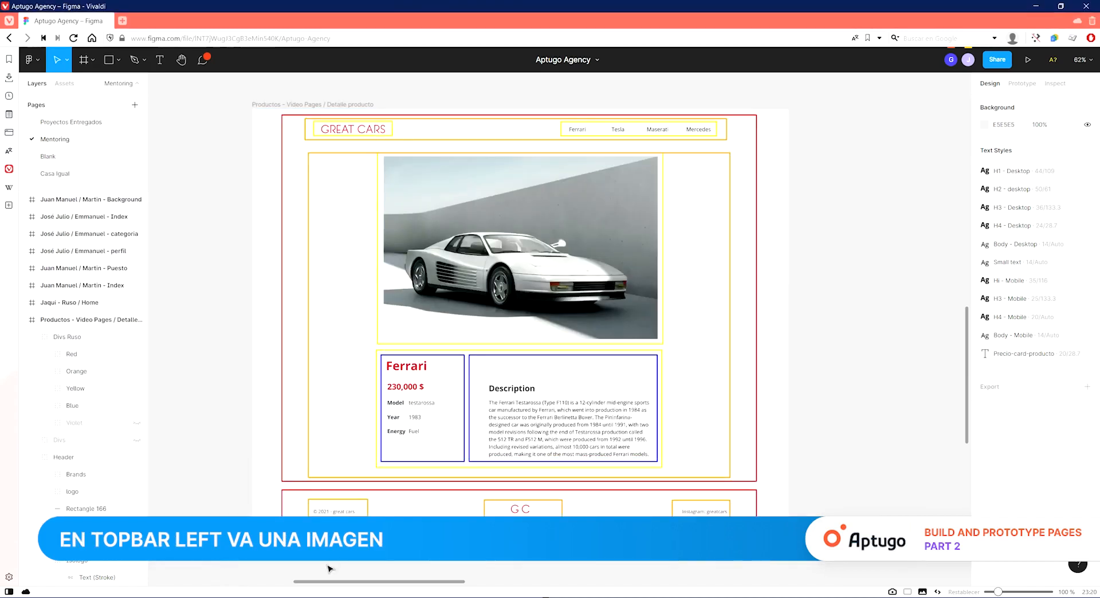
{"action": "key", "text": "alt+Tab"}
{"action": "left_click", "coordinate": [742, 225]}
{"action": "type", "text": "image"}
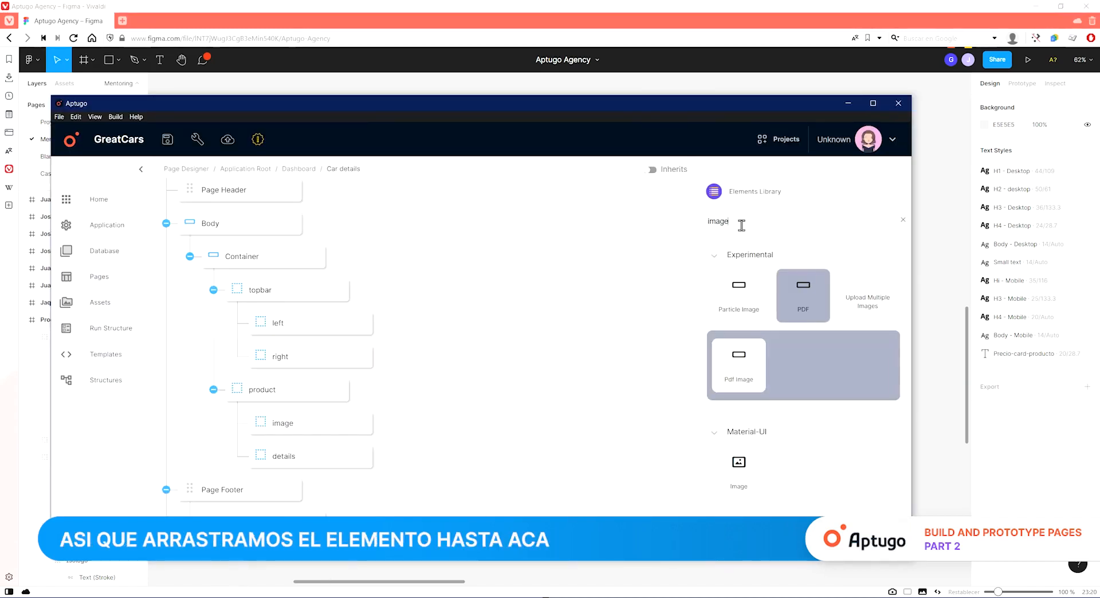
{"action": "left_click_drag", "start_coordinate": [739, 462], "coordinate": [310, 361]}
{"action": "left_click", "coordinate": [827, 298]}
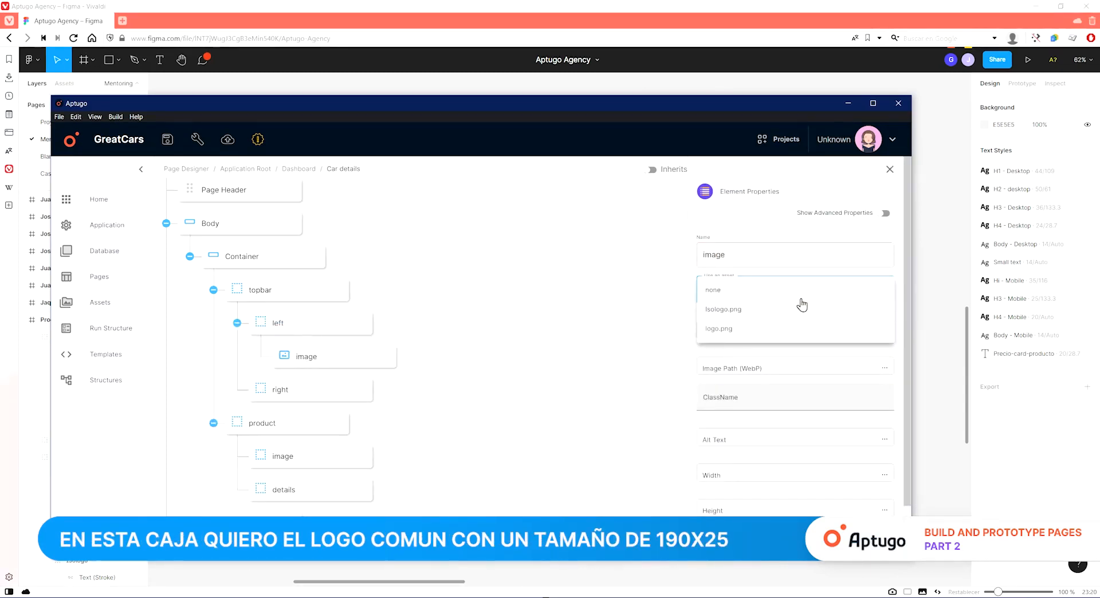
{"action": "left_click", "coordinate": [771, 327]}
{"action": "left_click", "coordinate": [935, 356]}
Set the topbar logo image's width to 190 and height to 25, matching the design's logo size.
{"action": "double_click", "coordinate": [375, 131]}
{"action": "double_click", "coordinate": [375, 131]}
{"action": "key", "text": "alt+Tab"}
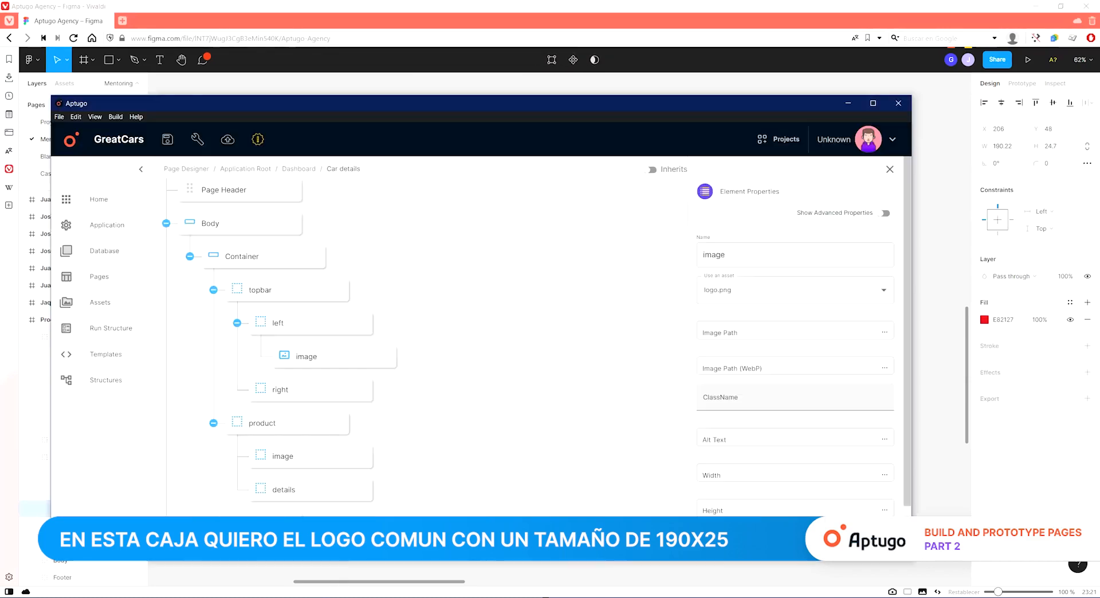
{"action": "left_click", "coordinate": [773, 424]}
{"action": "type", "text": "190"}
{"action": "key", "text": "Tab"}
{"action": "type", "text": "2"}
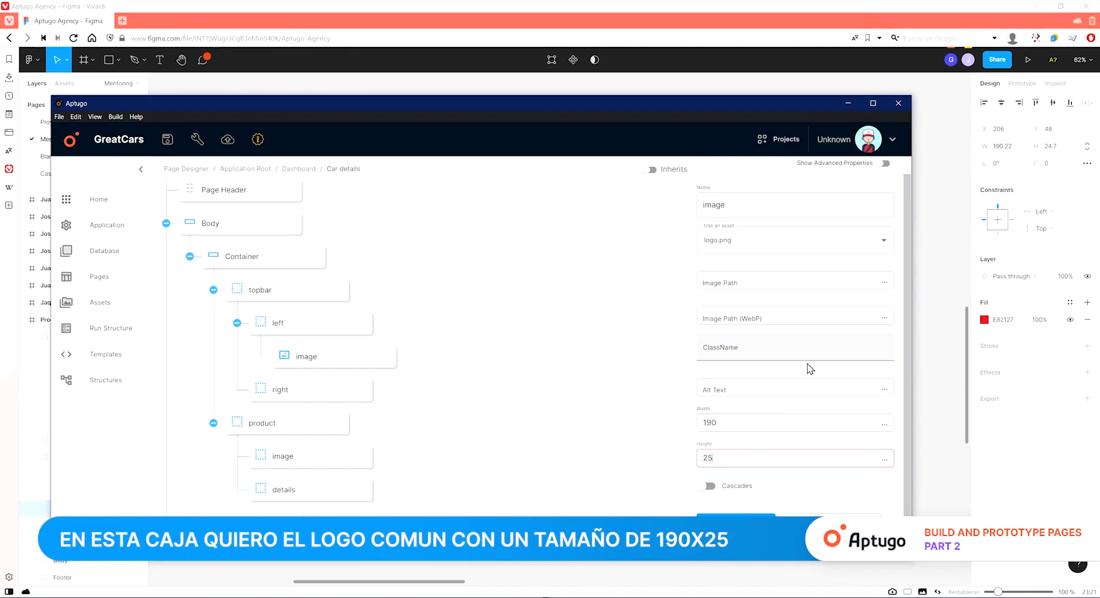
{"action": "key", "text": "alt+Tab"}
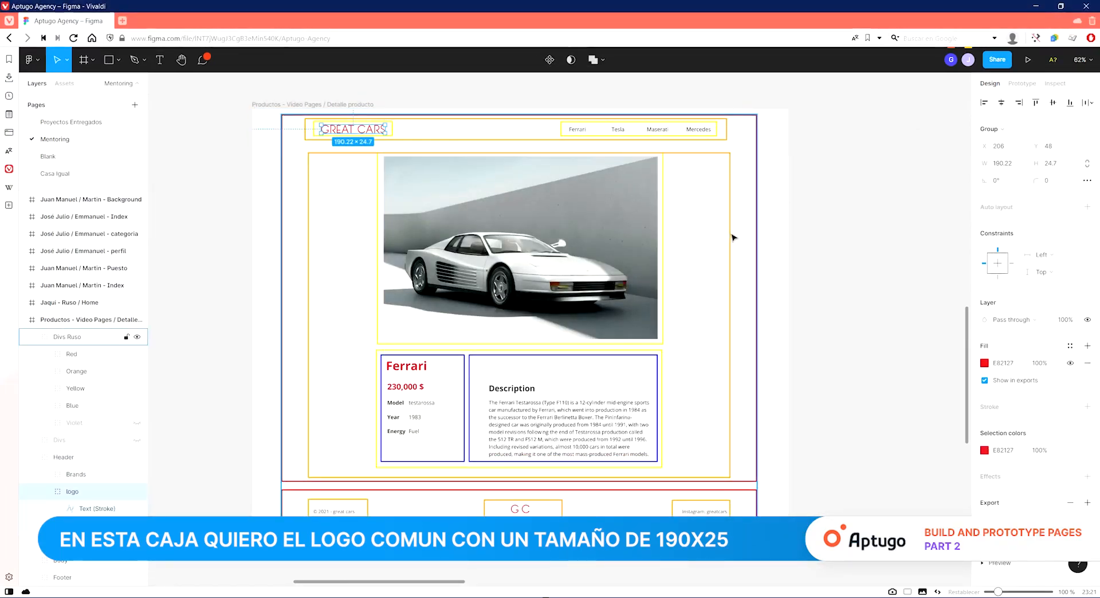
{"action": "left_click", "coordinate": [841, 229]}
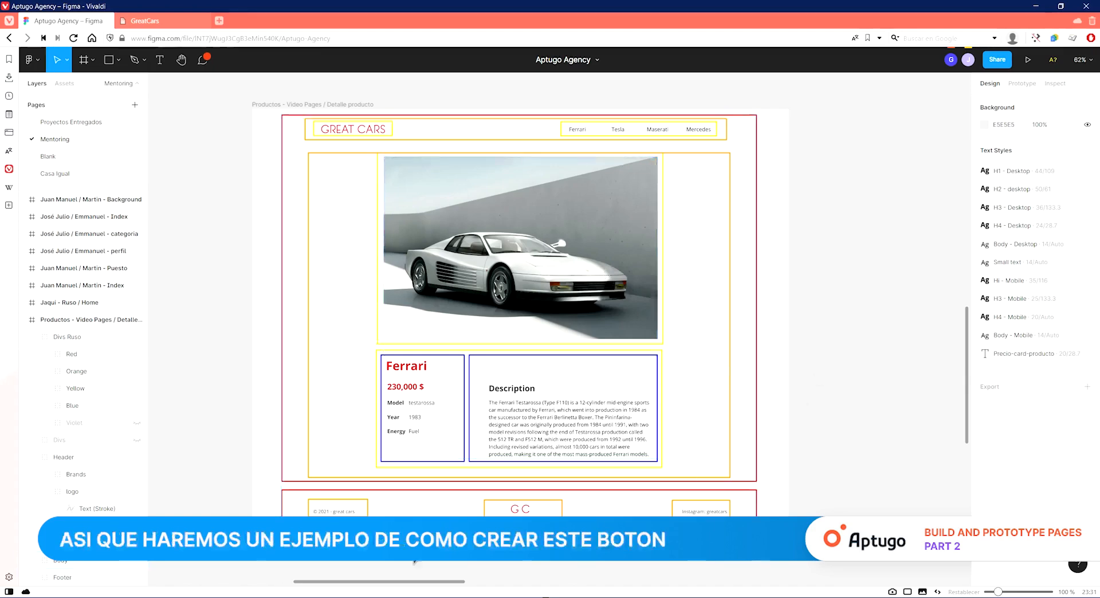
Add a Simple Link into the topbar's right div with a Text element inside whose content is Ferrari.
{"action": "key", "text": "alt+Tab"}
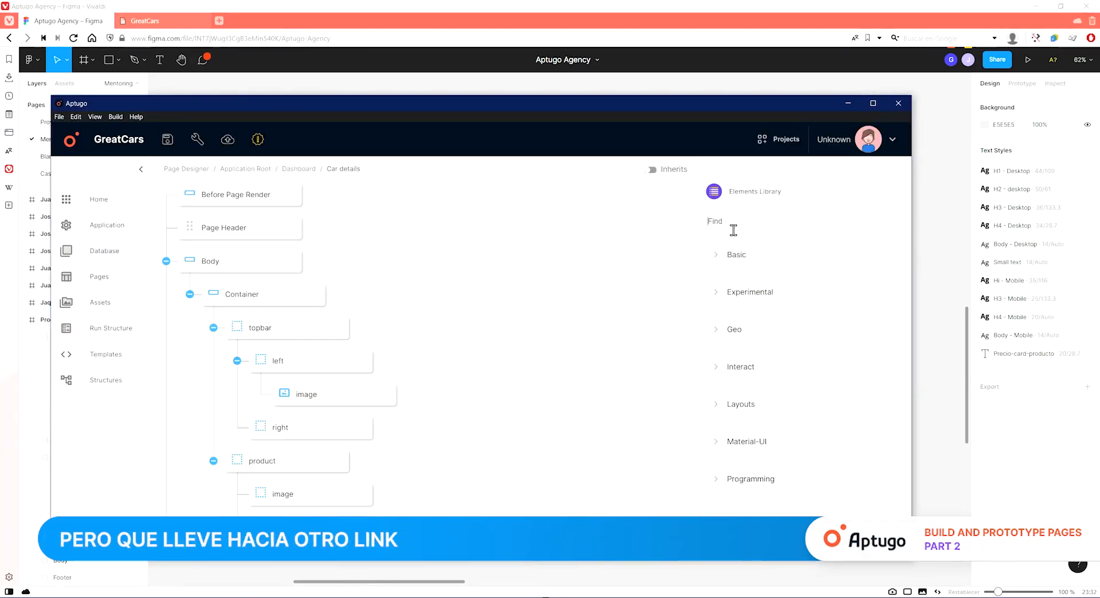
{"action": "type", "text": "sim"}
{"action": "left_click_drag", "start_coordinate": [739, 387], "coordinate": [321, 461]}
{"action": "type", "text": "text"}
{"action": "left_click_drag", "start_coordinate": [729, 285], "coordinate": [422, 477]}
{"action": "left_click", "coordinate": [326, 494]}
{"action": "left_click", "coordinate": [773, 293]}
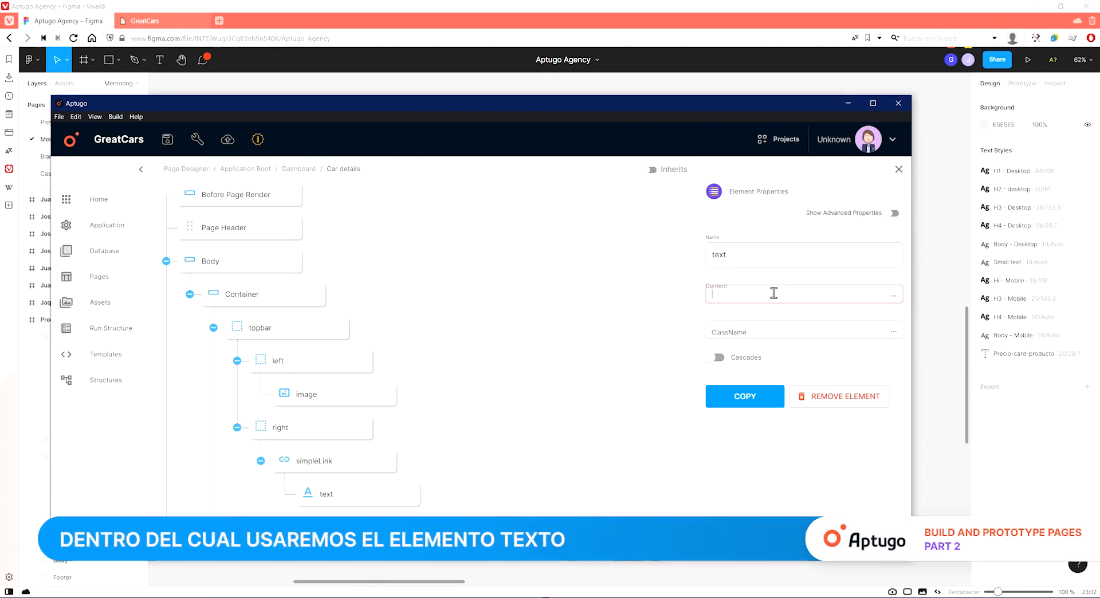
{"action": "type", "text": "Ferrari"}
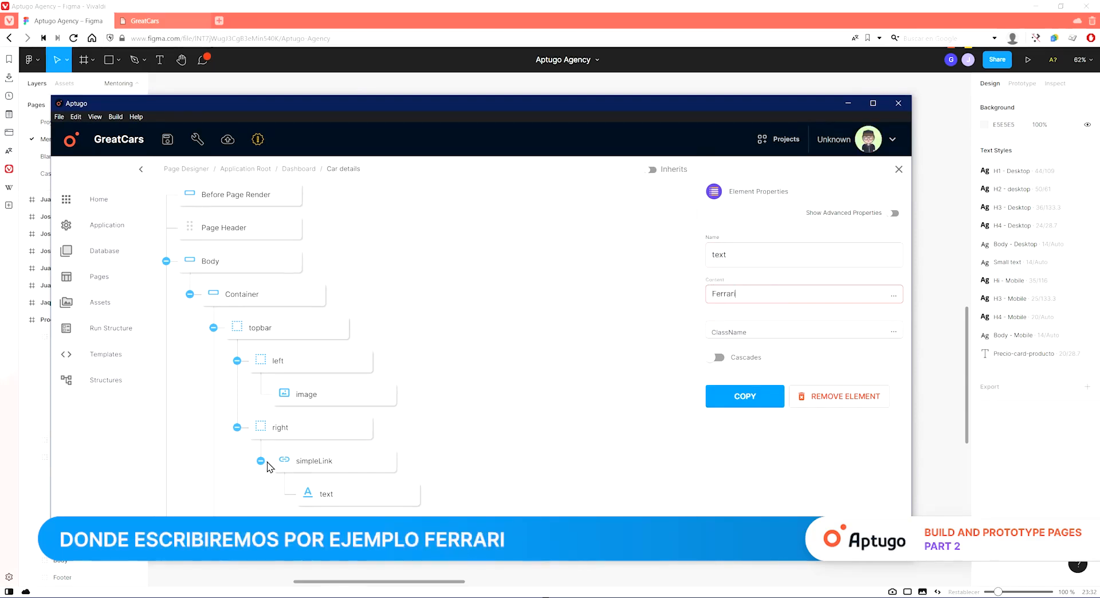
Set the simple link to use NavLink and its destination to /cars, copied from the Cars page path.
{"action": "left_click", "coordinate": [321, 462]}
{"action": "left_click", "coordinate": [773, 336]}
{"action": "left_click", "coordinate": [777, 319]}
{"action": "left_click", "coordinate": [786, 292]}
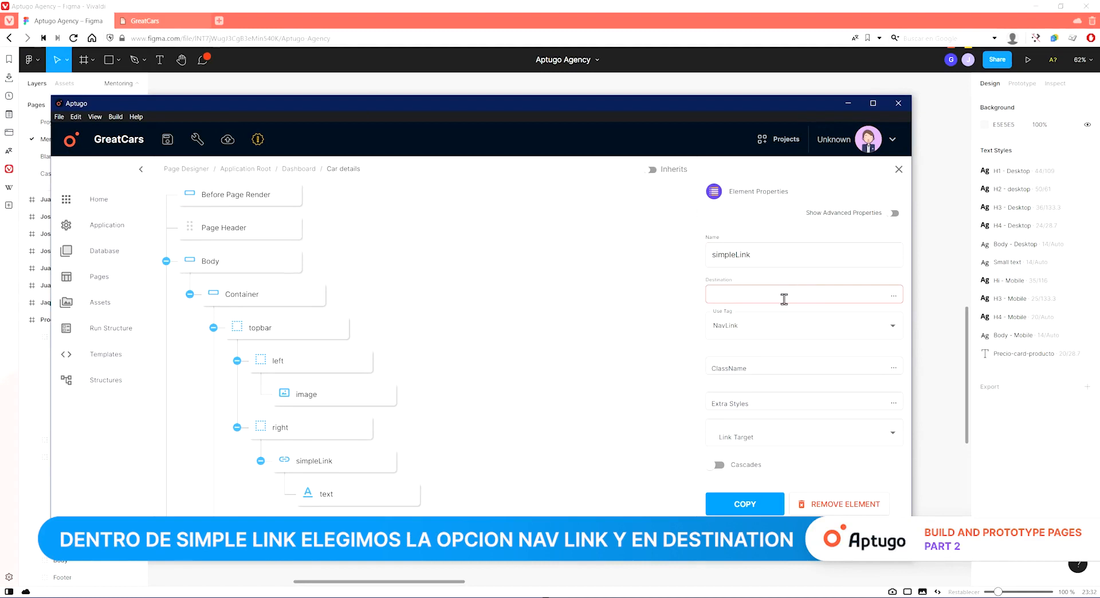
{"action": "left_click", "coordinate": [195, 172]}
{"action": "left_click", "coordinate": [300, 261]}
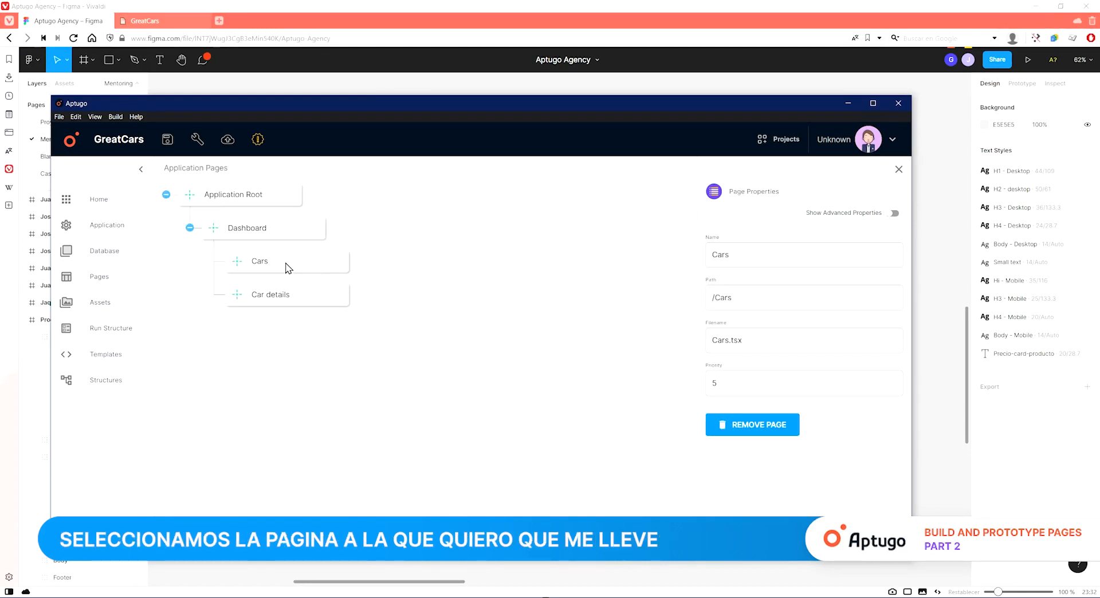
{"action": "left_click", "coordinate": [751, 302]}
{"action": "key", "text": "ctrl+a"}
{"action": "key", "text": "ctrl+c"}
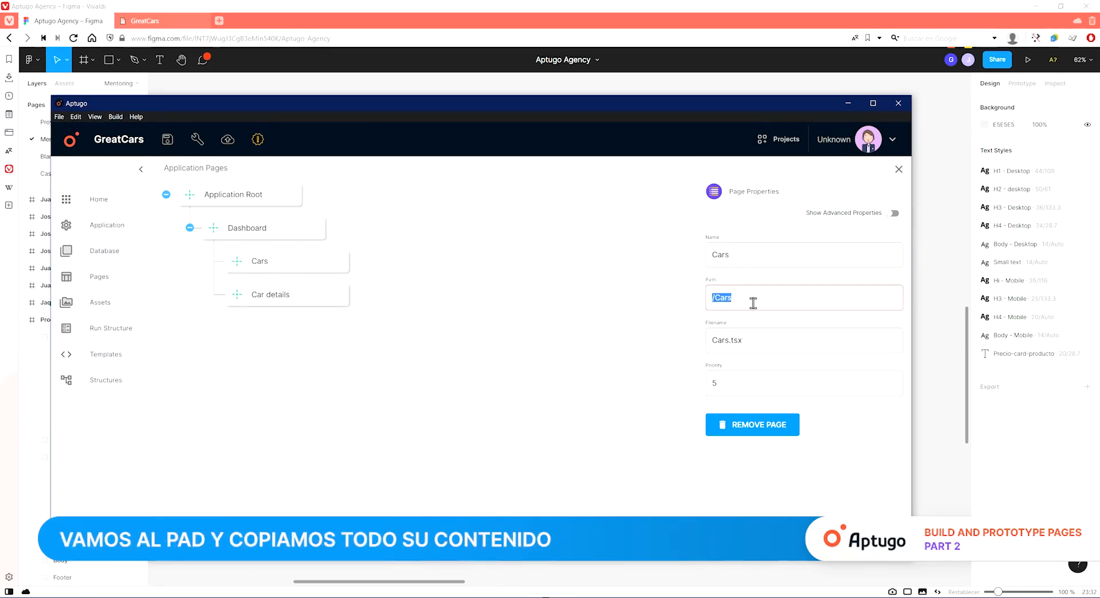
{"action": "double_click", "coordinate": [260, 288]}
{"action": "left_click", "coordinate": [315, 459]}
{"action": "left_click", "coordinate": [782, 296]}
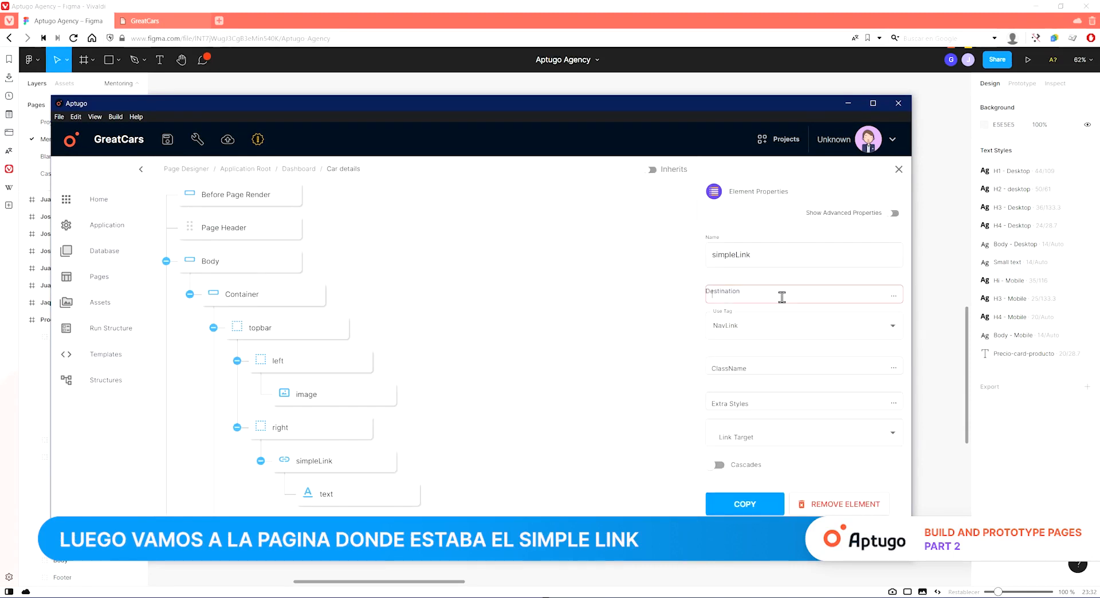
{"action": "key", "text": "ctrl+v"}
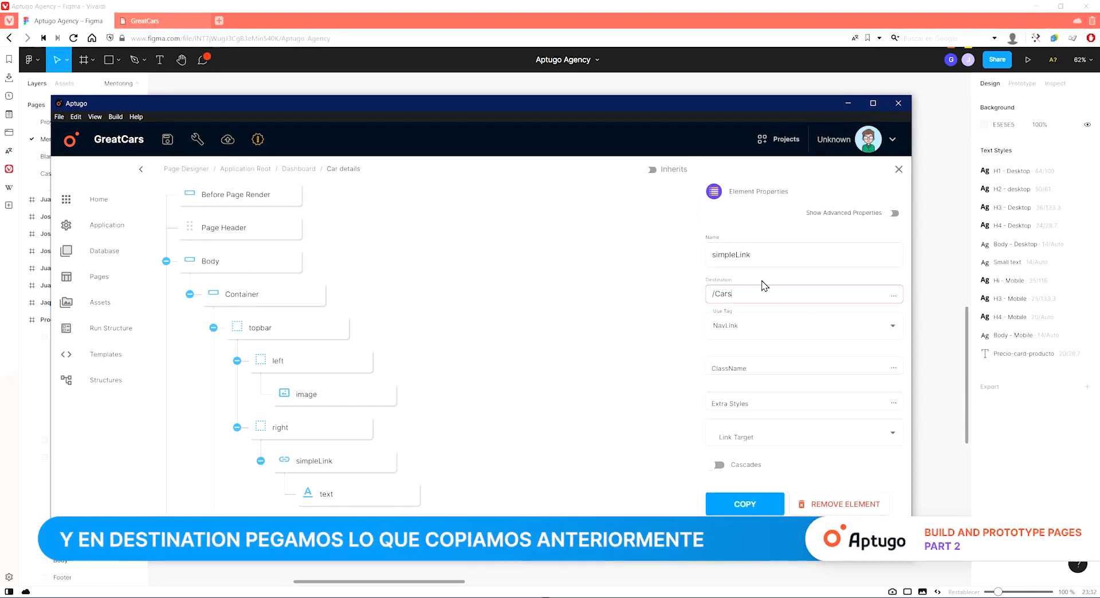
{"action": "key", "text": "BackSpace"}
{"action": "type", "text": "c"}
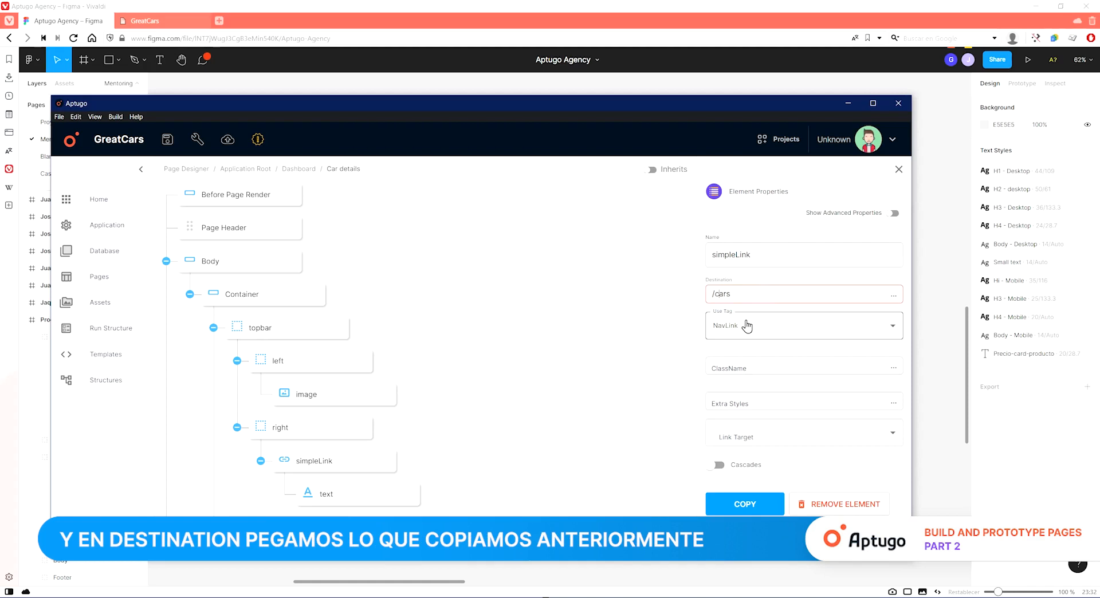
{"action": "scroll", "coordinate": [320, 411], "scroll_direction": "down", "scroll_amount": 1}
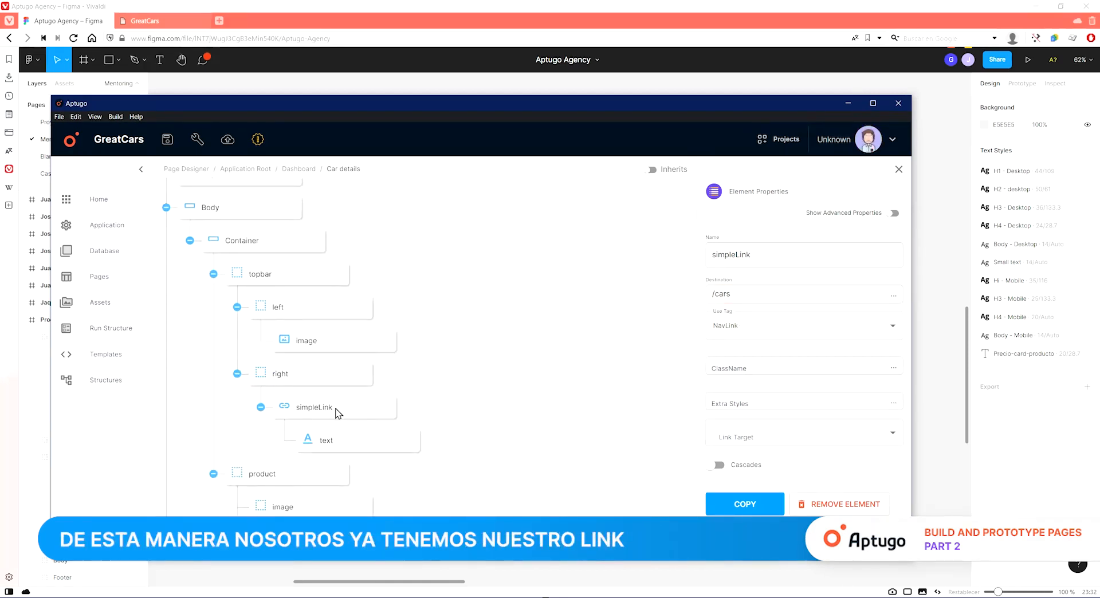
{"action": "left_click", "coordinate": [327, 442]}
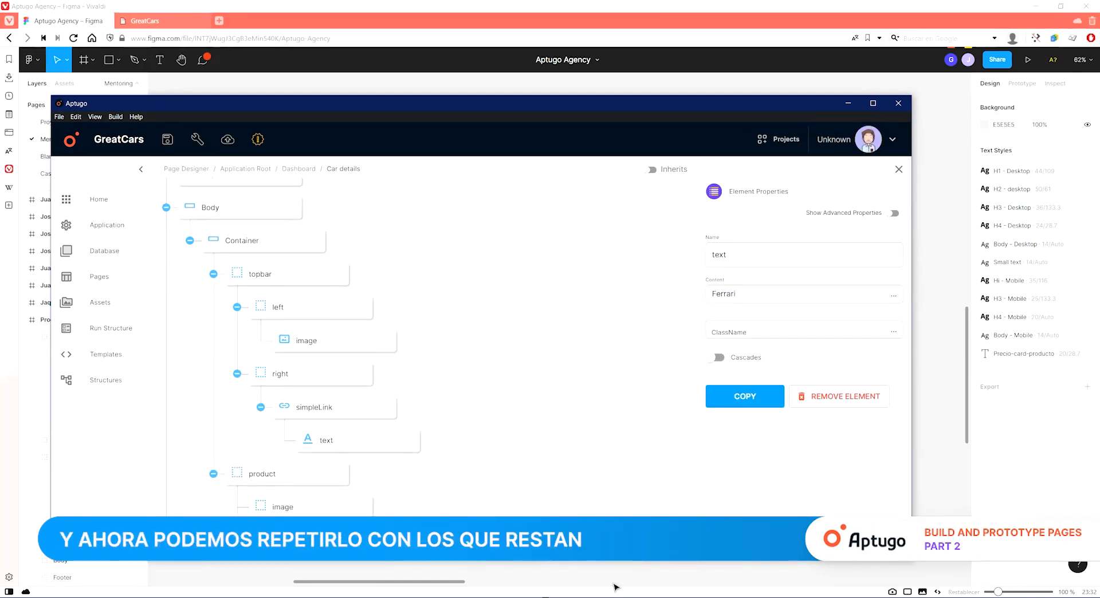
{"action": "left_click", "coordinate": [623, 403]}
{"action": "left_click", "coordinate": [754, 220]}
{"action": "type", "text": "sim"}
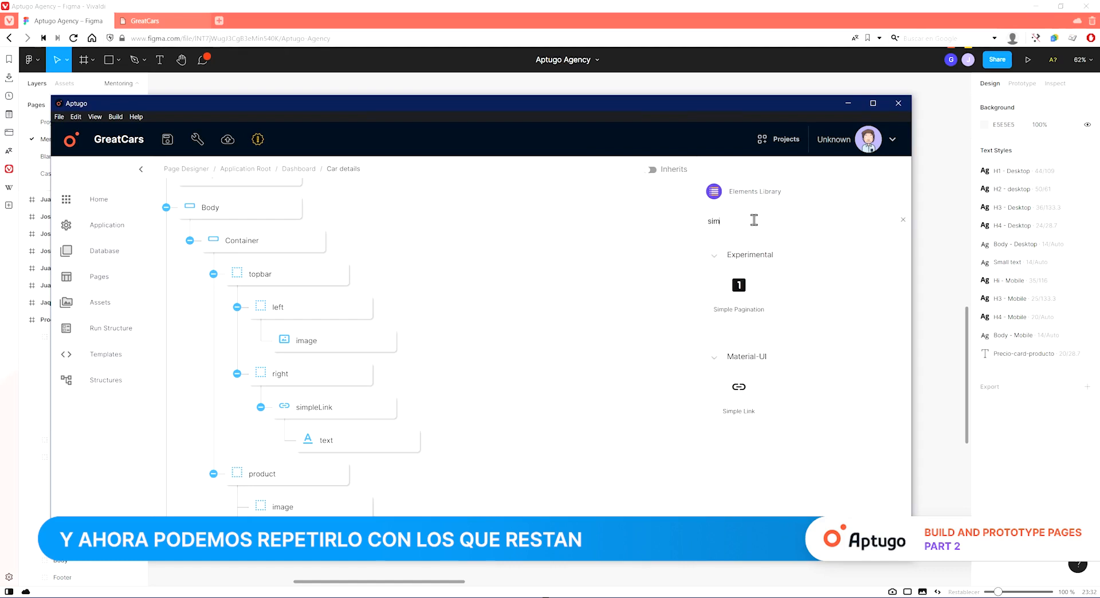
{"action": "left_click", "coordinate": [557, 597]}
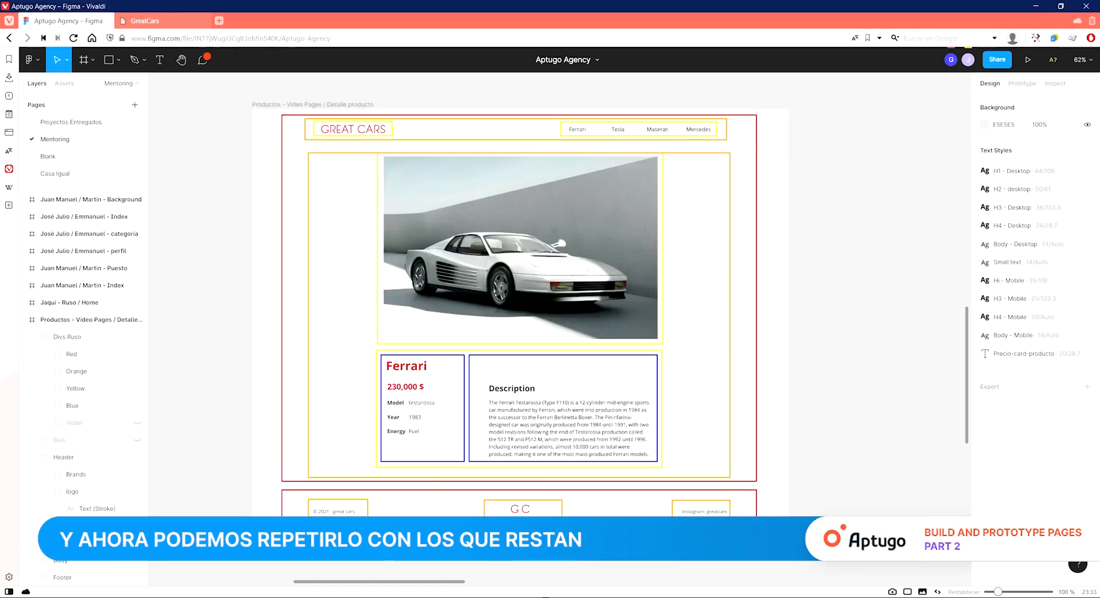
{"action": "left_click", "coordinate": [550, 597]}
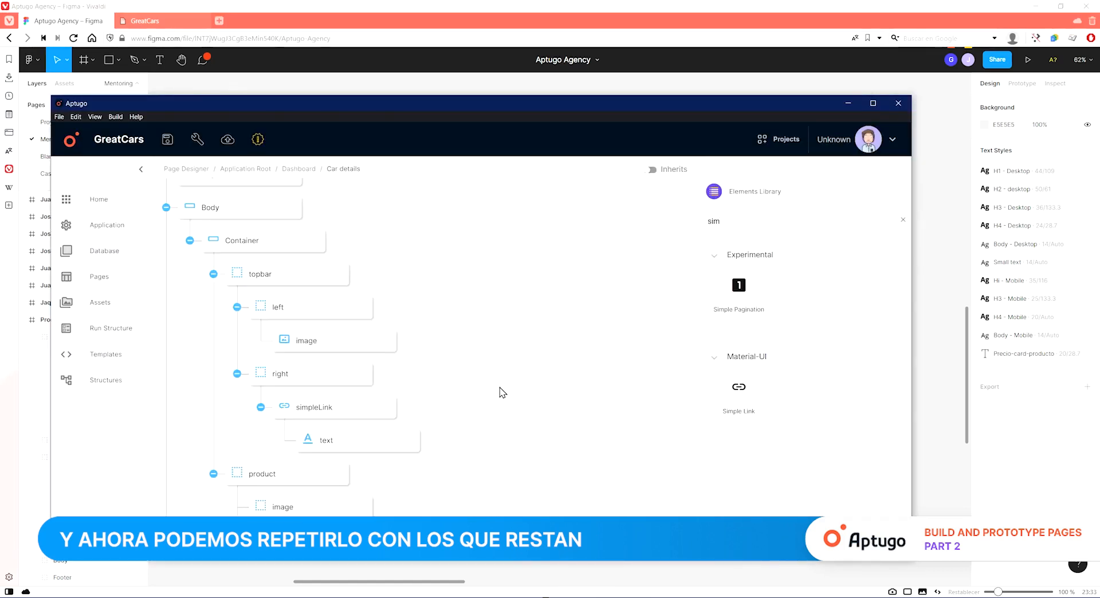
{"action": "left_click_drag", "start_coordinate": [739, 387], "coordinate": [304, 473]}
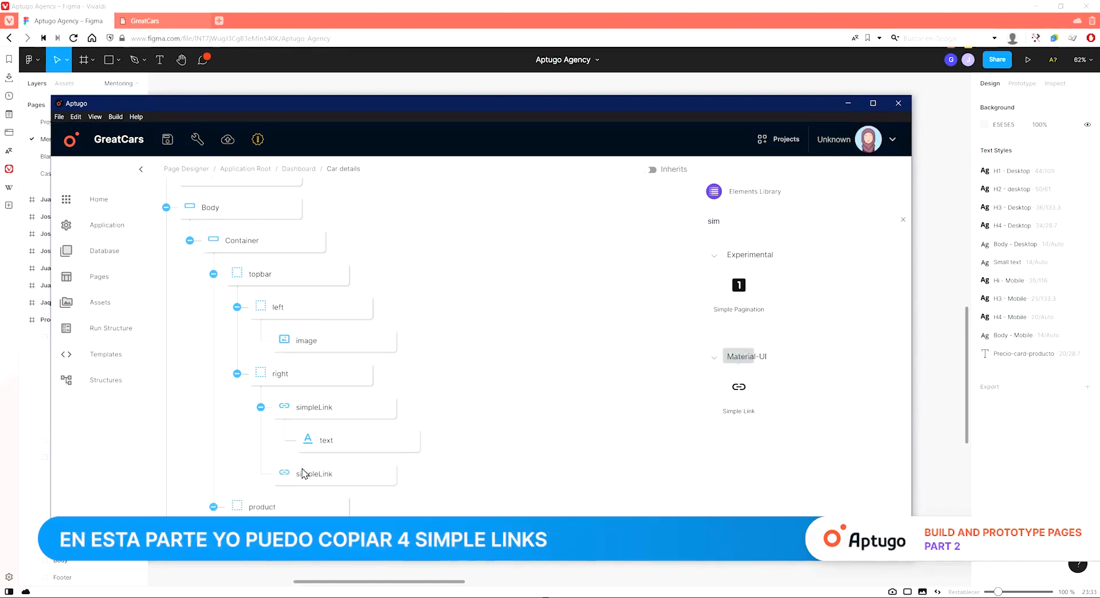
{"action": "left_click", "coordinate": [346, 475]}
{"action": "left_click", "coordinate": [825, 508]}
Copy the simple link with its text into the right div to make four links.
{"action": "left_click", "coordinate": [314, 408]}
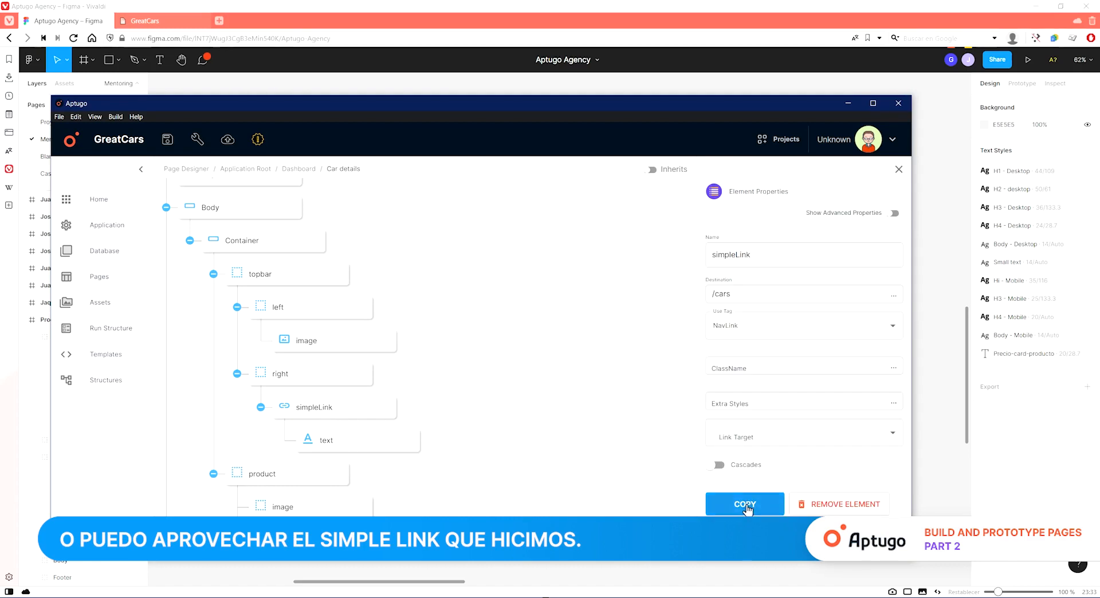
{"action": "left_click", "coordinate": [748, 506]}
{"action": "left_click_drag", "start_coordinate": [720, 292], "coordinate": [556, 401]}
{"action": "left_click_drag", "start_coordinate": [708, 284], "coordinate": [493, 392]}
{"action": "left_click", "coordinate": [332, 405]}
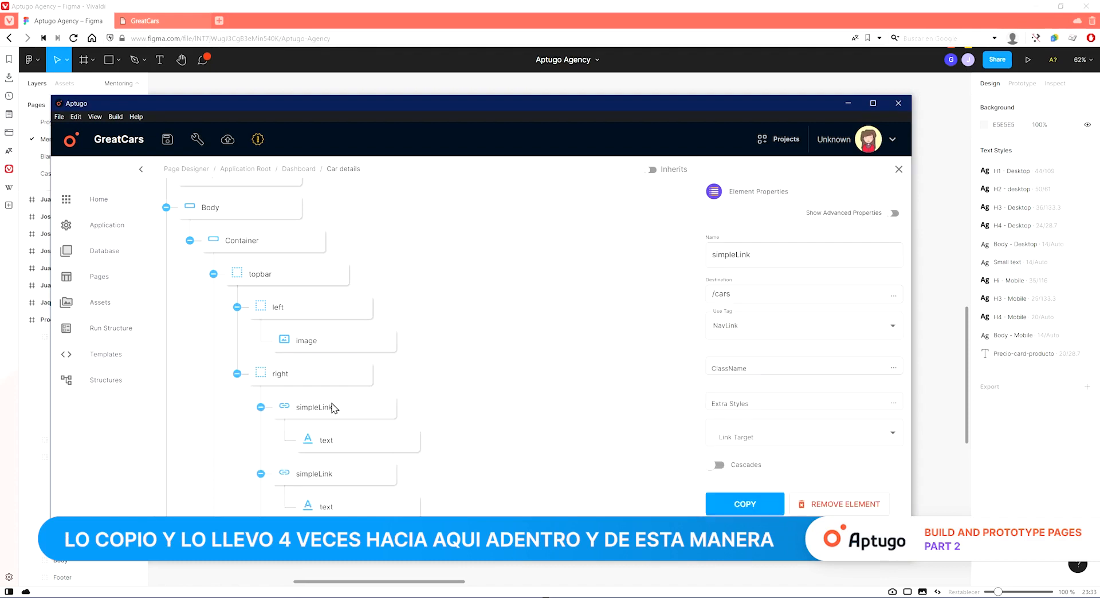
{"action": "left_click", "coordinate": [323, 505]}
{"action": "scroll", "coordinate": [431, 469], "scroll_direction": "down", "scroll_amount": 1}
{"action": "scroll", "coordinate": [431, 463], "scroll_direction": "down", "scroll_amount": 2}
{"action": "left_click", "coordinate": [356, 341]}
{"action": "left_click", "coordinate": [332, 335]}
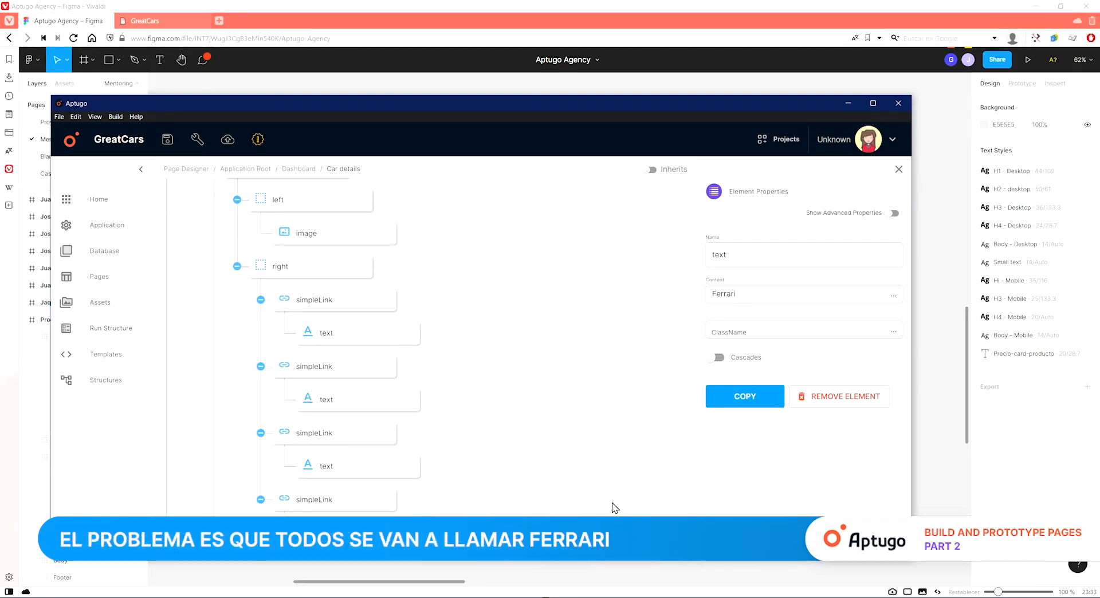
Set the second link text's content to Tesla and name it Tesla, following the design's brand list.
{"action": "key", "text": "alt+Tab"}
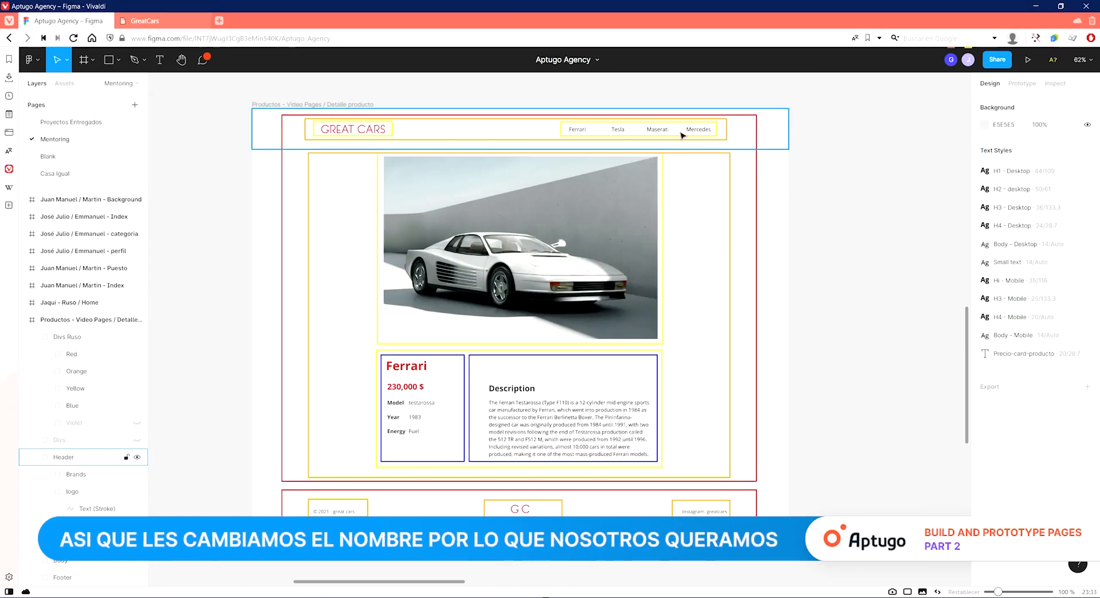
{"action": "left_click", "coordinate": [306, 597]}
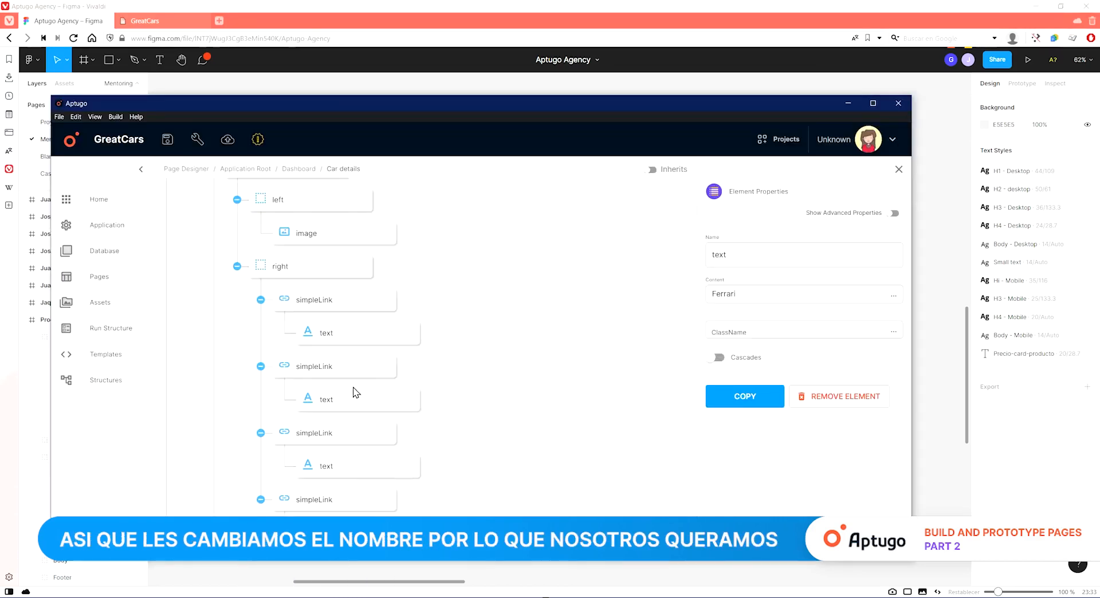
{"action": "scroll", "coordinate": [378, 373], "scroll_direction": "down", "scroll_amount": 1}
{"action": "left_click", "coordinate": [368, 346]}
{"action": "left_click", "coordinate": [325, 347]}
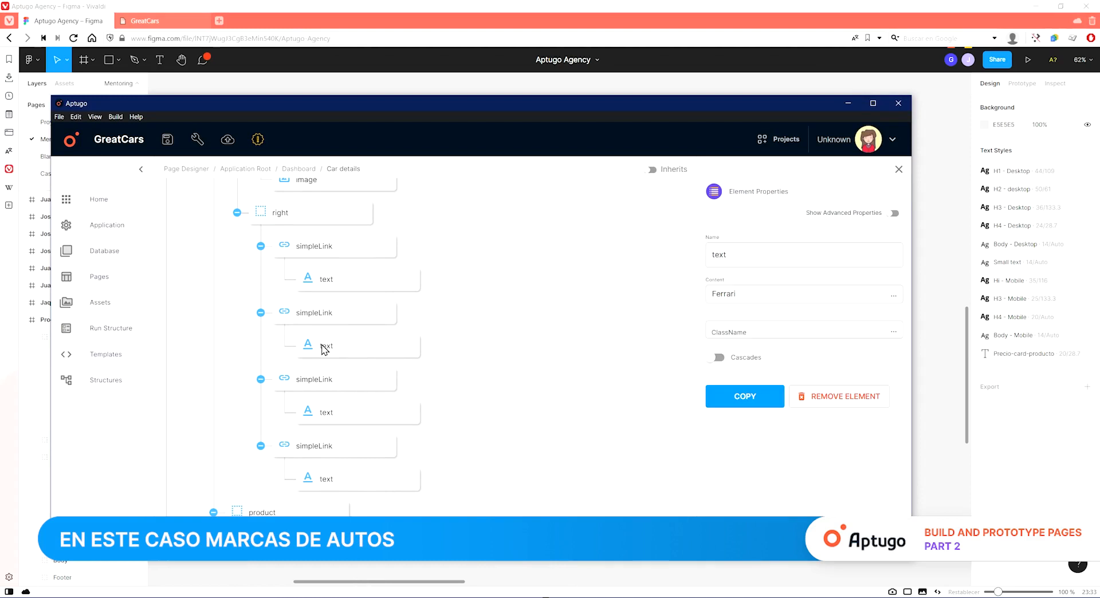
{"action": "left_click", "coordinate": [517, 570]}
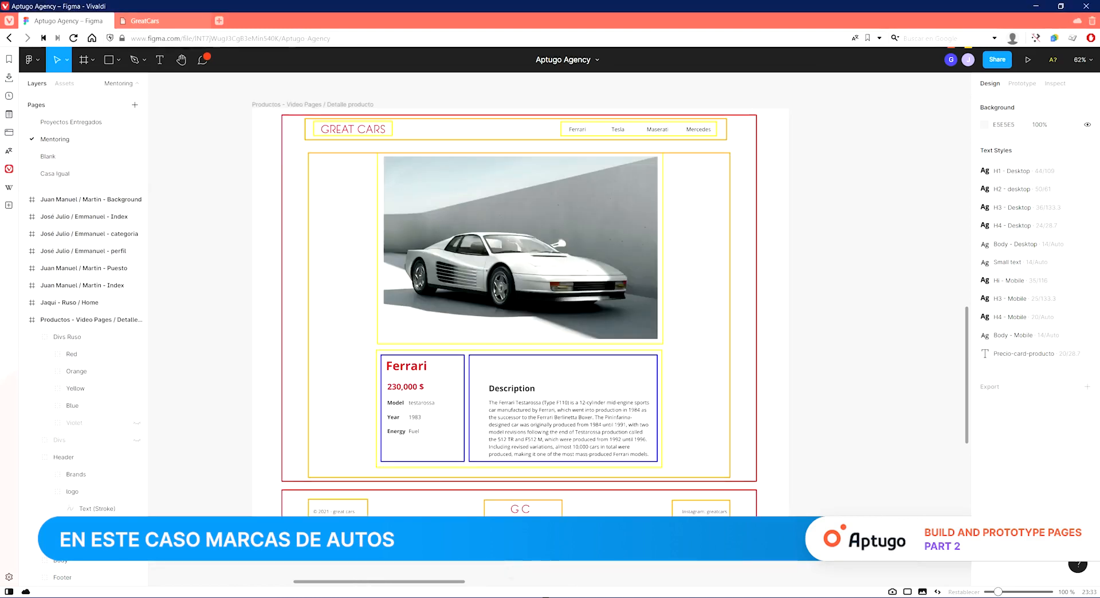
{"action": "key", "text": "alt+Tab"}
{"action": "double_click", "coordinate": [762, 291]}
{"action": "type", "text": "Test"}
{"action": "key", "text": "BackSpace"}
{"action": "type", "text": "la"}
{"action": "double_click", "coordinate": [732, 256]}
{"action": "type", "text": "Te"}
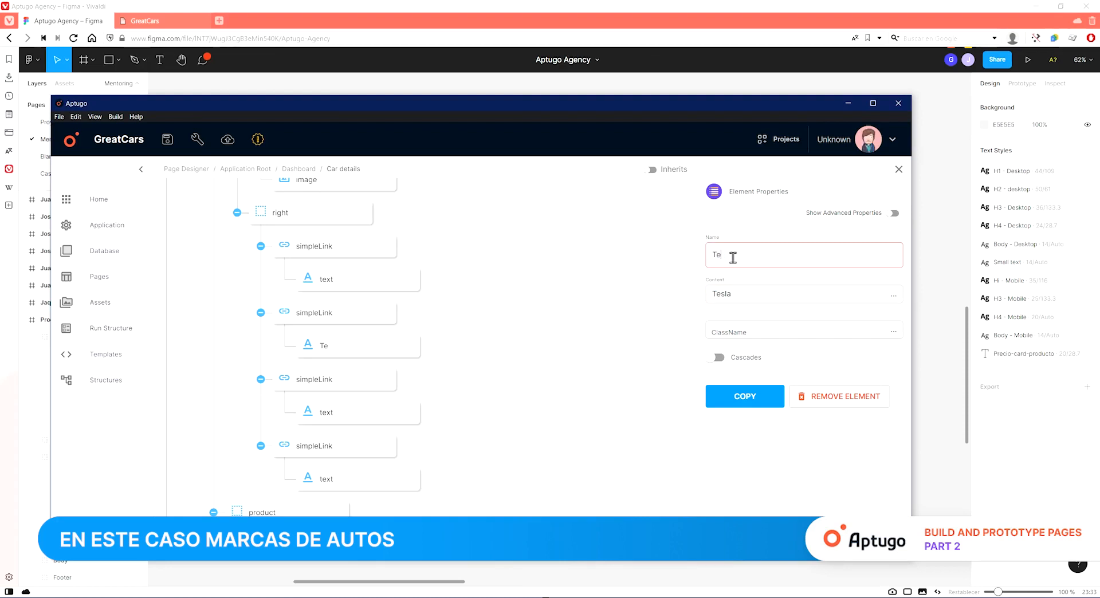
Rename the first link text Ferrari.
{"action": "left_click", "coordinate": [339, 281]}
{"action": "double_click", "coordinate": [764, 260]}
{"action": "type", "text": "Ferrari"}
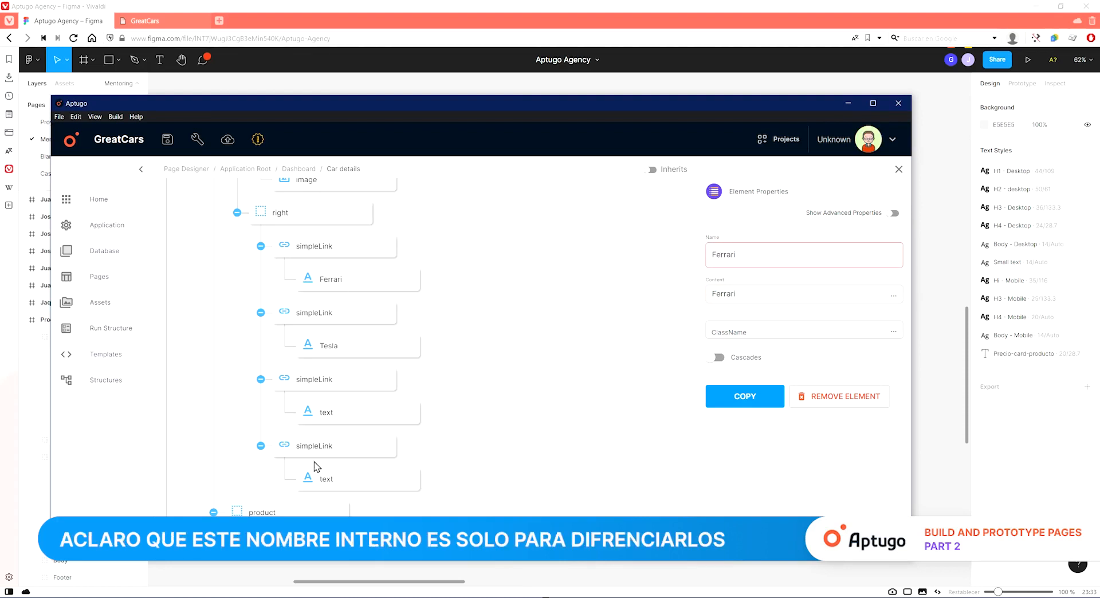
Name the third link text Maserati and set its content to Maserati.
{"action": "left_click", "coordinate": [367, 414]}
{"action": "type", "text": "Maserati"}
{"action": "double_click", "coordinate": [762, 253]}
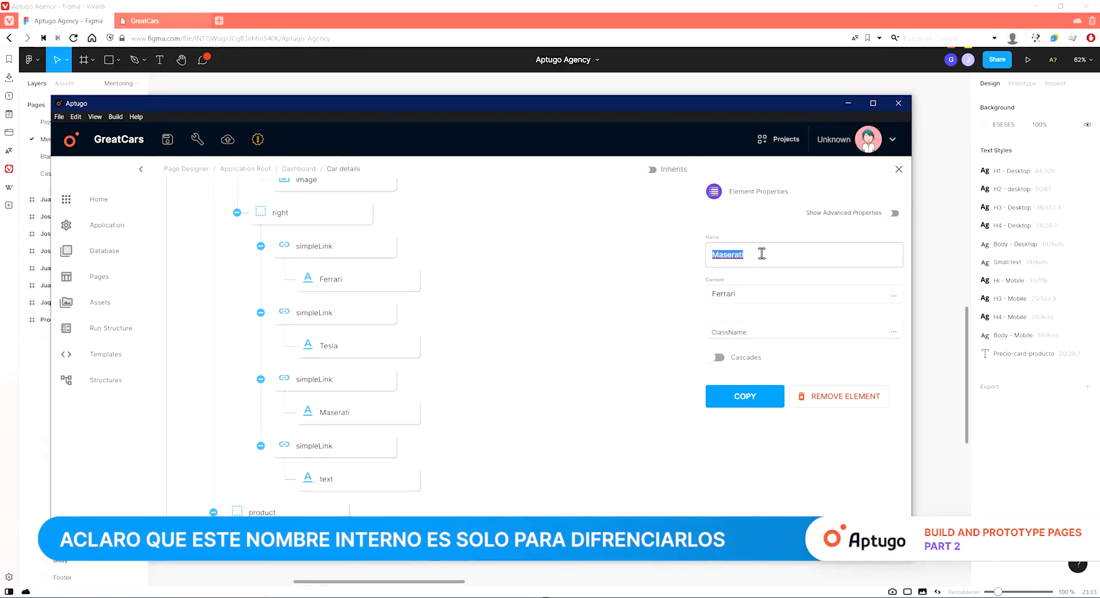
{"action": "double_click", "coordinate": [788, 291]}
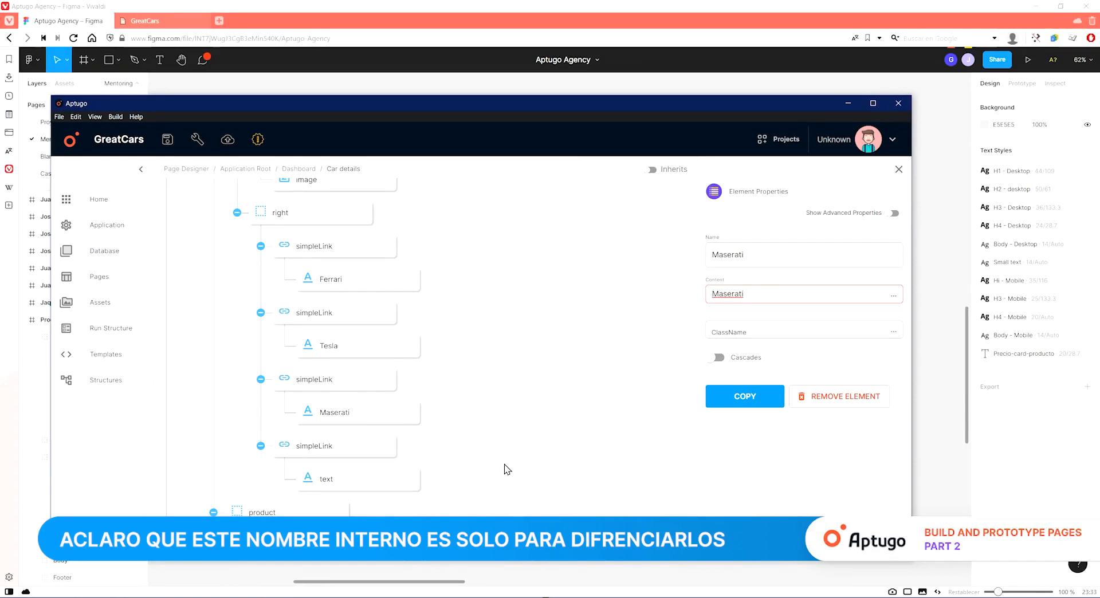
{"action": "left_click", "coordinate": [676, 573]}
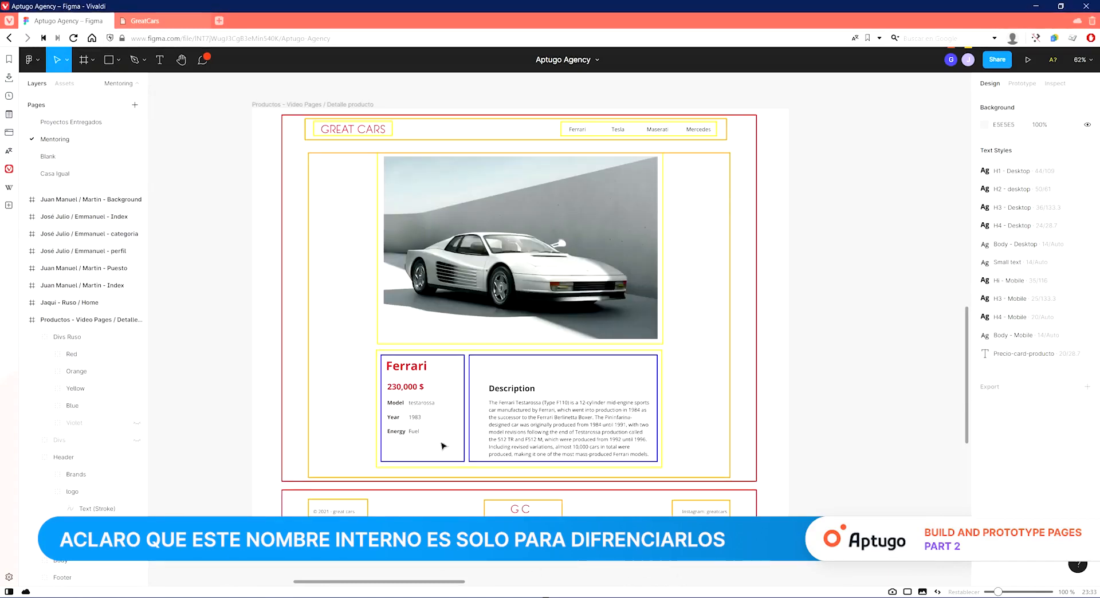
Name the fourth link text Mercedes and set its content to Mercedes.
{"action": "key", "text": "alt+Tab"}
{"action": "double_click", "coordinate": [755, 256]}
{"action": "type", "text": "Mercedes"}
{"action": "left_click", "coordinate": [756, 294]}
{"action": "type", "text": "Mercedes"}
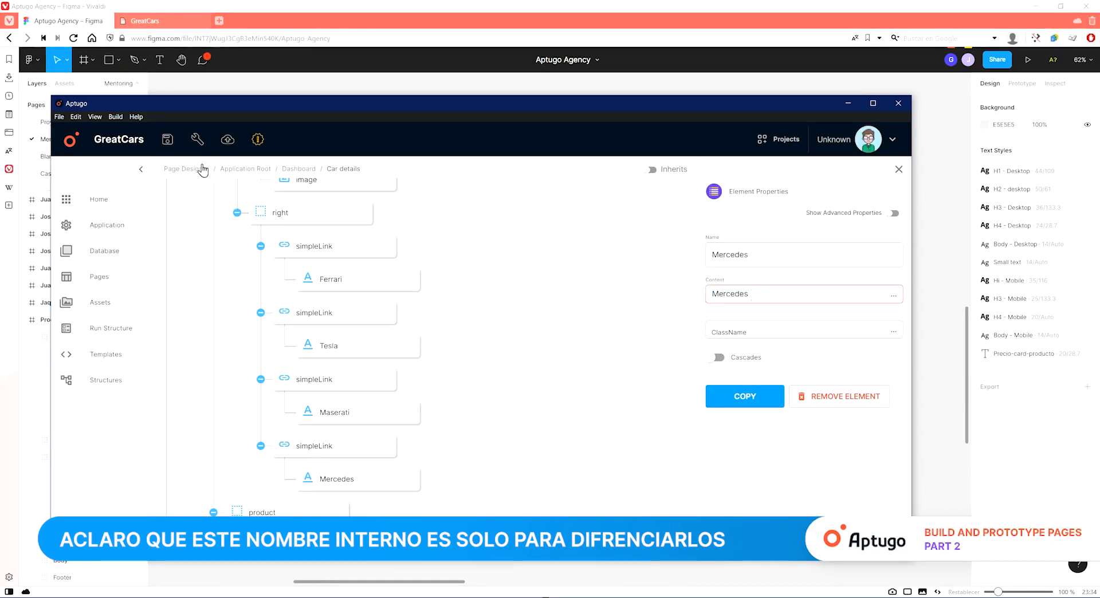
Add two divs inside the product's details div, comparing against the design.
{"action": "left_click", "coordinate": [331, 315]}
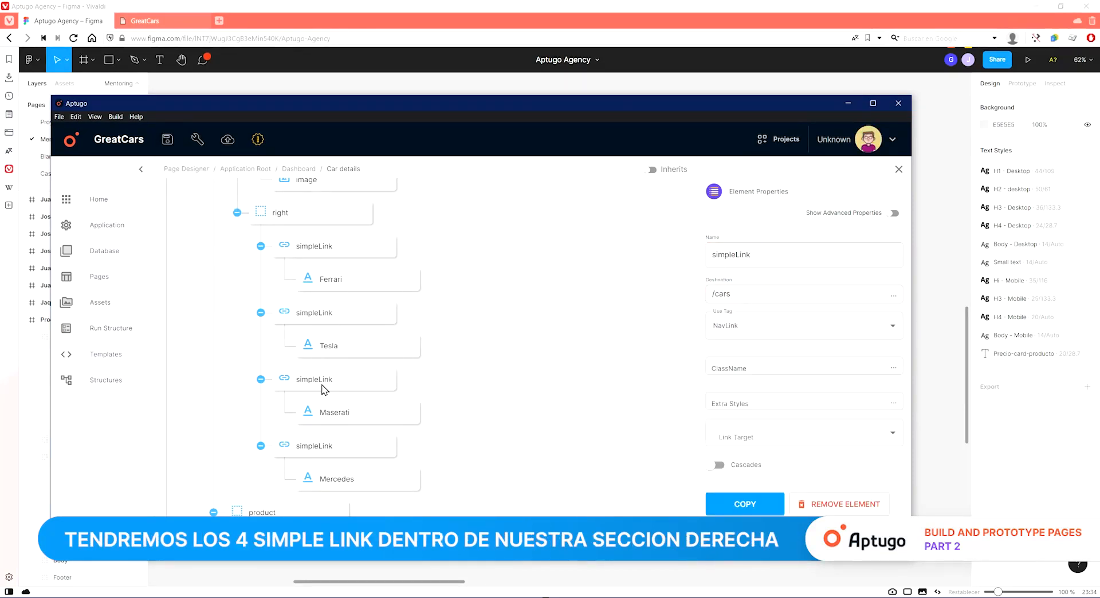
{"action": "left_click", "coordinate": [260, 246]}
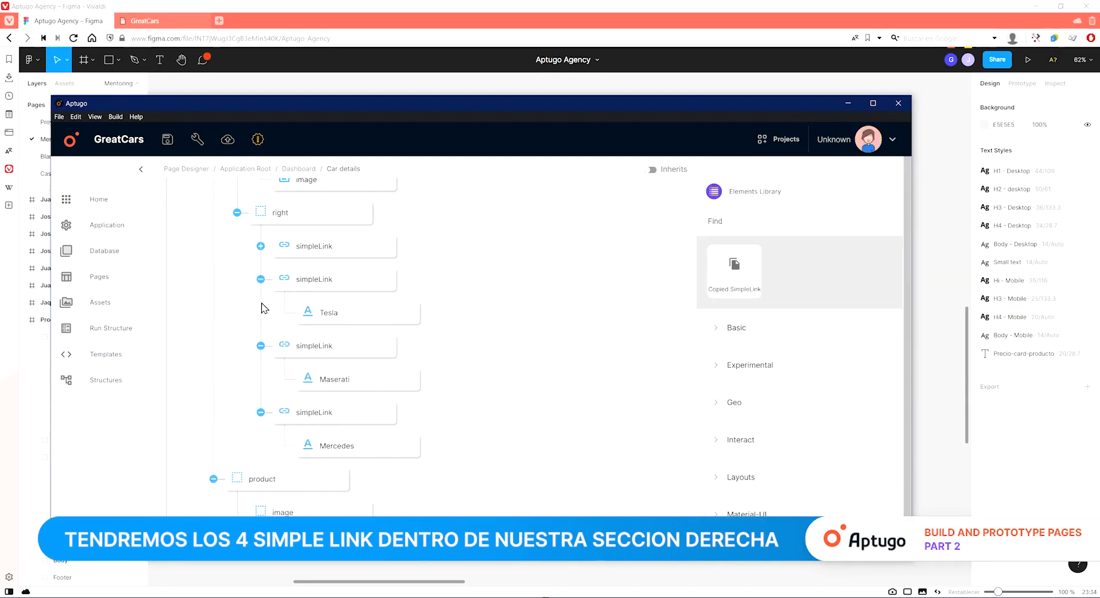
{"action": "left_click", "coordinate": [261, 280]}
{"action": "left_click", "coordinate": [260, 313]}
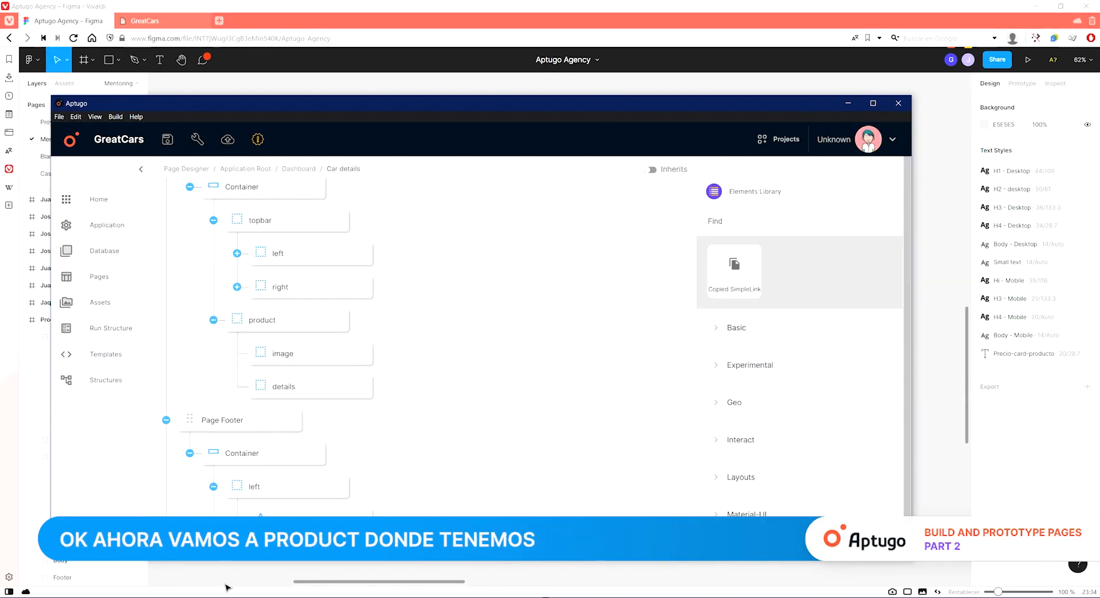
{"action": "key", "text": "alt+Tab"}
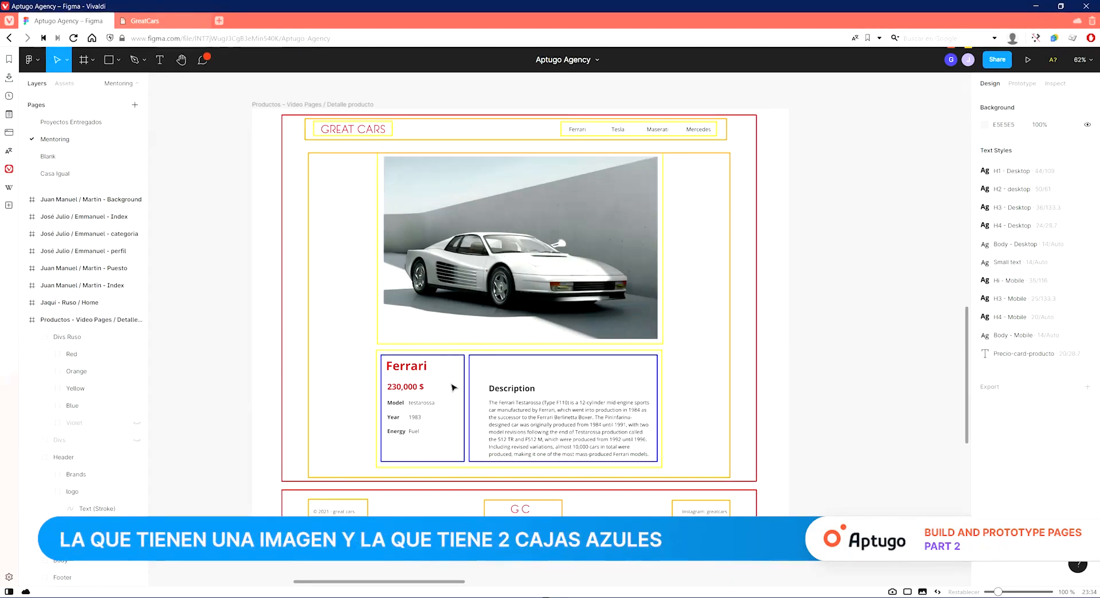
{"action": "key", "text": "alt+Tab"}
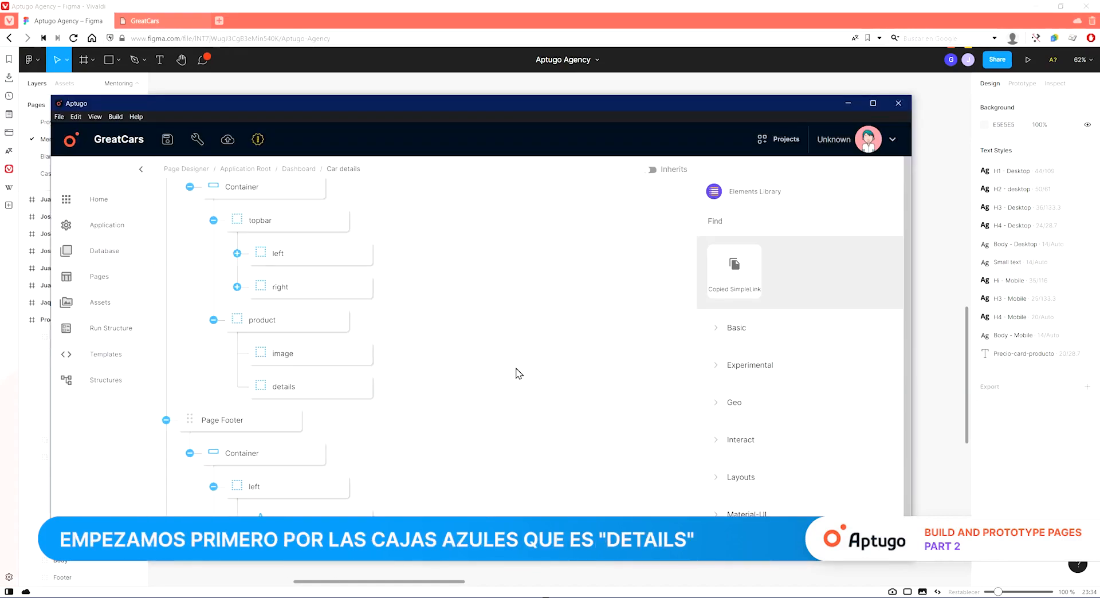
{"action": "left_click", "coordinate": [765, 225]}
{"action": "type", "text": "div"}
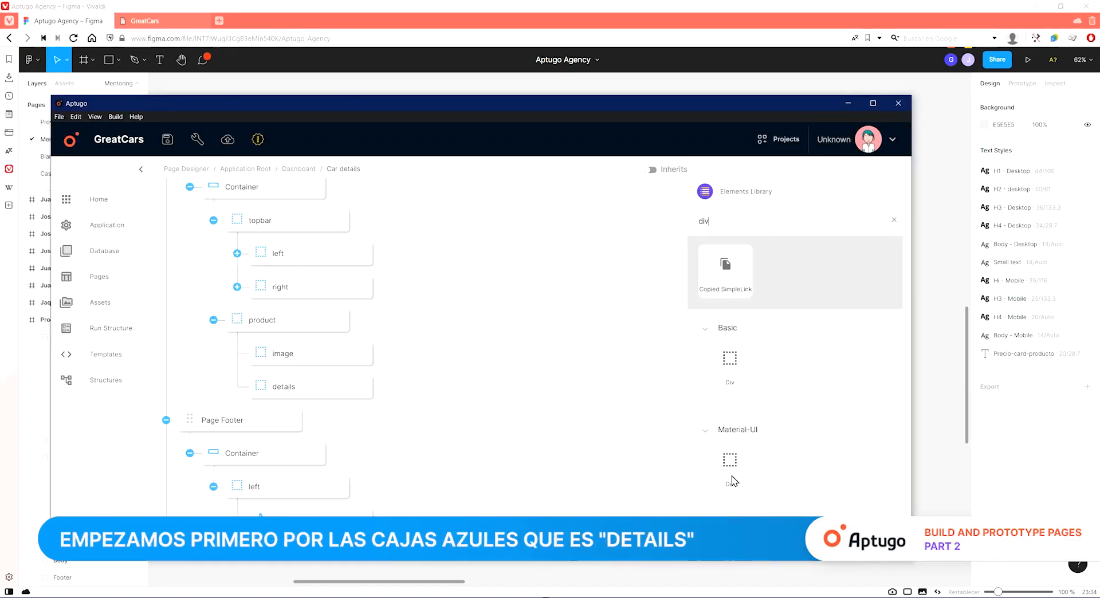
{"action": "left_click_drag", "start_coordinate": [723, 370], "coordinate": [350, 427]}
{"action": "key", "text": "alt+Tab"}
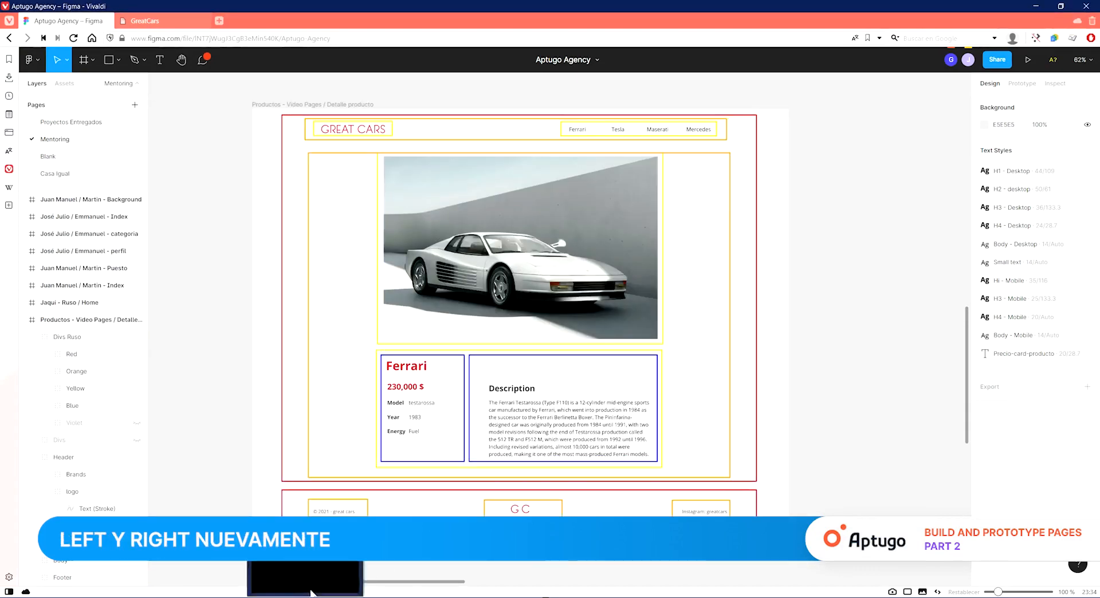
{"action": "left_click", "coordinate": [310, 592]}
Name the two new divs inside details left and right.
{"action": "left_click", "coordinate": [313, 423]}
{"action": "left_click", "coordinate": [731, 301]}
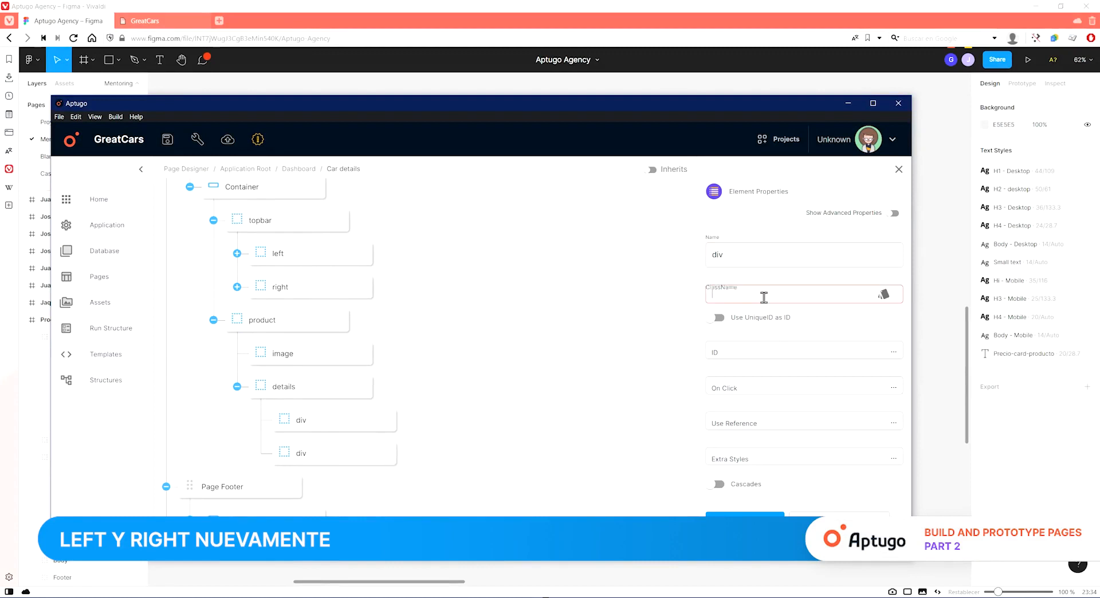
{"action": "left_click", "coordinate": [742, 251]}
{"action": "double_click", "coordinate": [742, 250]}
{"action": "type", "text": "left"}
{"action": "left_click", "coordinate": [360, 461]}
{"action": "left_click", "coordinate": [776, 253]}
{"action": "type", "text": "right"}
{"action": "scroll", "coordinate": [490, 422], "scroll_direction": "down", "scroll_amount": 5}
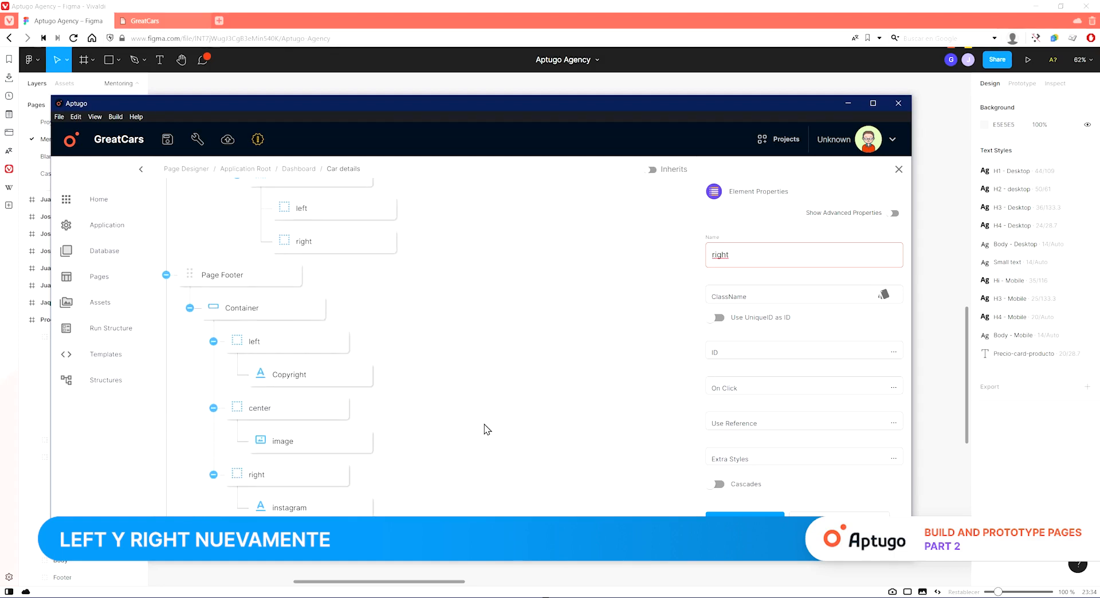
Insert an image element inside the product's image div.
{"action": "left_click", "coordinate": [516, 570]}
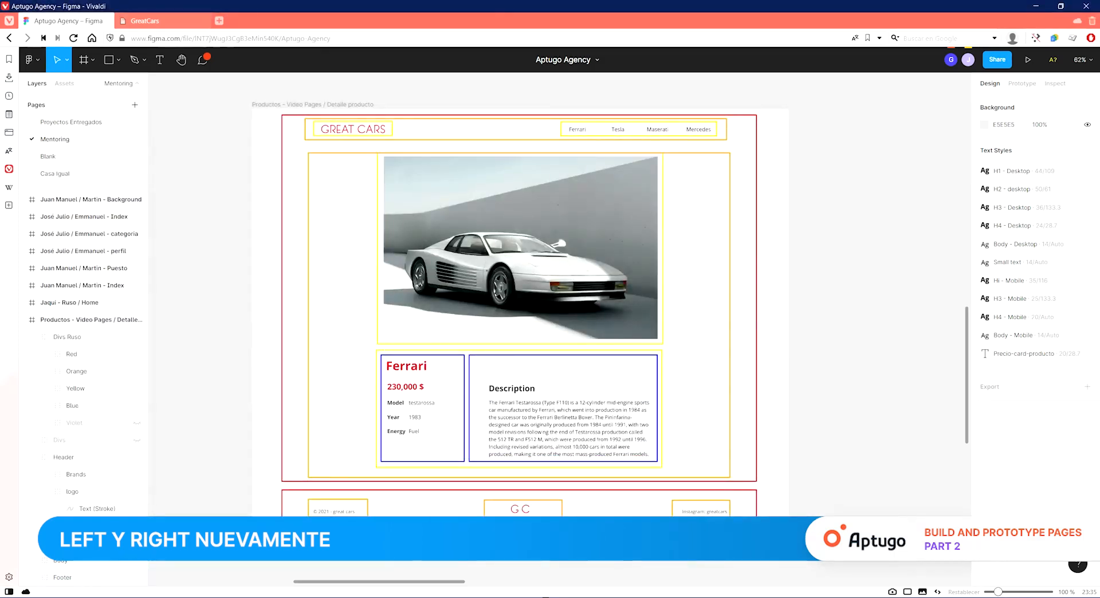
{"action": "left_click", "coordinate": [516, 597]}
{"action": "left_click", "coordinate": [503, 403]}
{"action": "scroll", "coordinate": [456, 406], "scroll_direction": "up", "scroll_amount": 2}
{"action": "scroll", "coordinate": [401, 387], "scroll_direction": "down", "scroll_amount": 2}
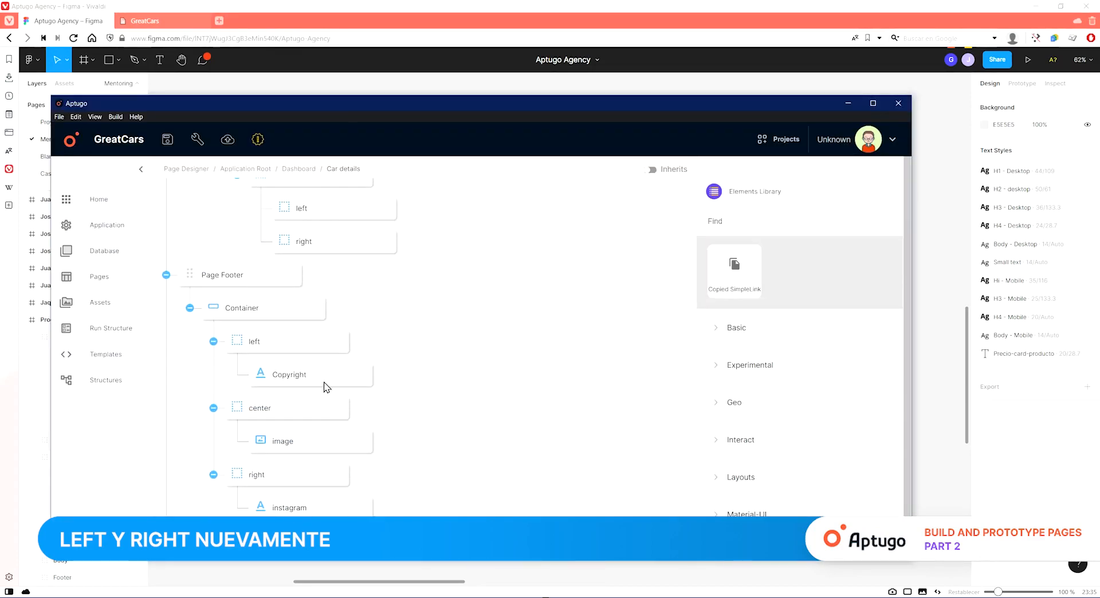
{"action": "scroll", "coordinate": [344, 381], "scroll_direction": "up", "scroll_amount": 2}
{"action": "scroll", "coordinate": [319, 386], "scroll_direction": "up", "scroll_amount": 1}
{"action": "left_click", "coordinate": [312, 303]}
{"action": "left_click", "coordinate": [640, 268]}
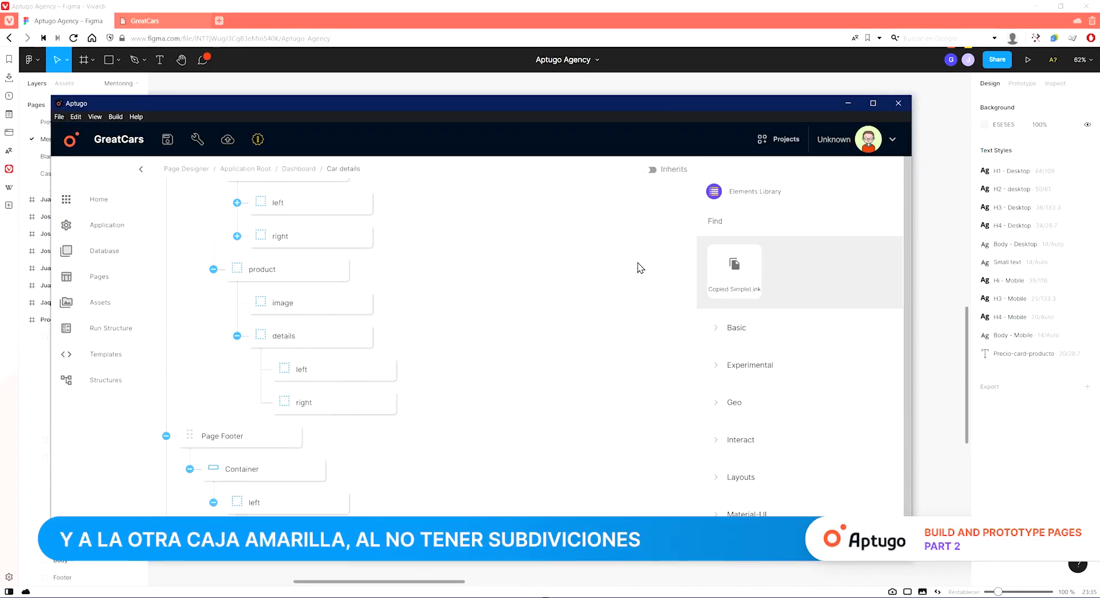
{"action": "left_click", "coordinate": [940, 395]}
{"action": "left_click", "coordinate": [516, 597]}
{"action": "type", "text": "image"}
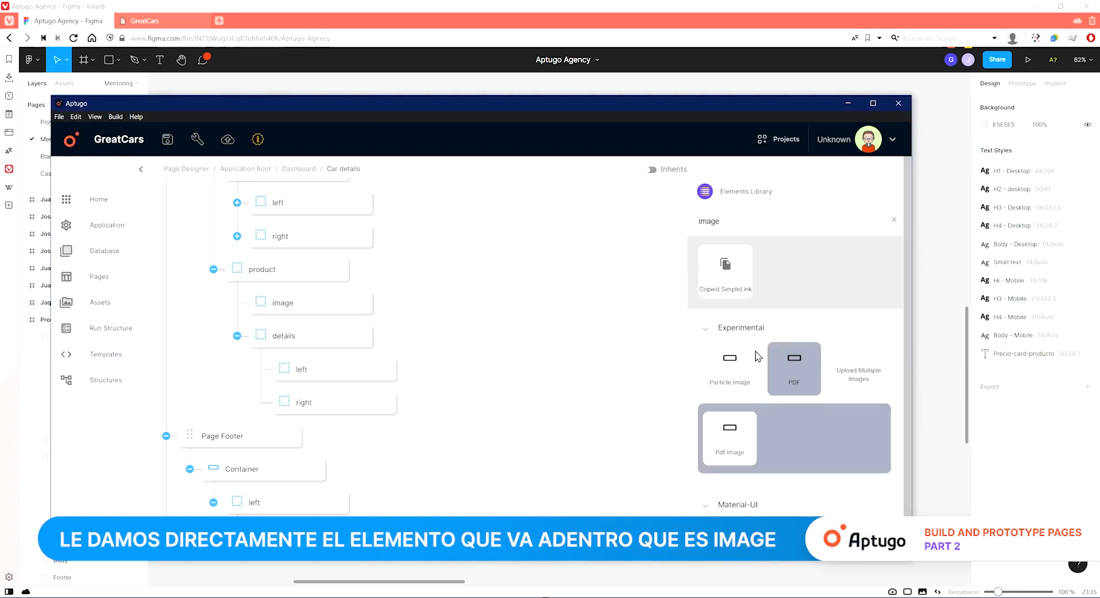
{"action": "left_click_drag", "start_coordinate": [729, 506], "coordinate": [369, 336]}
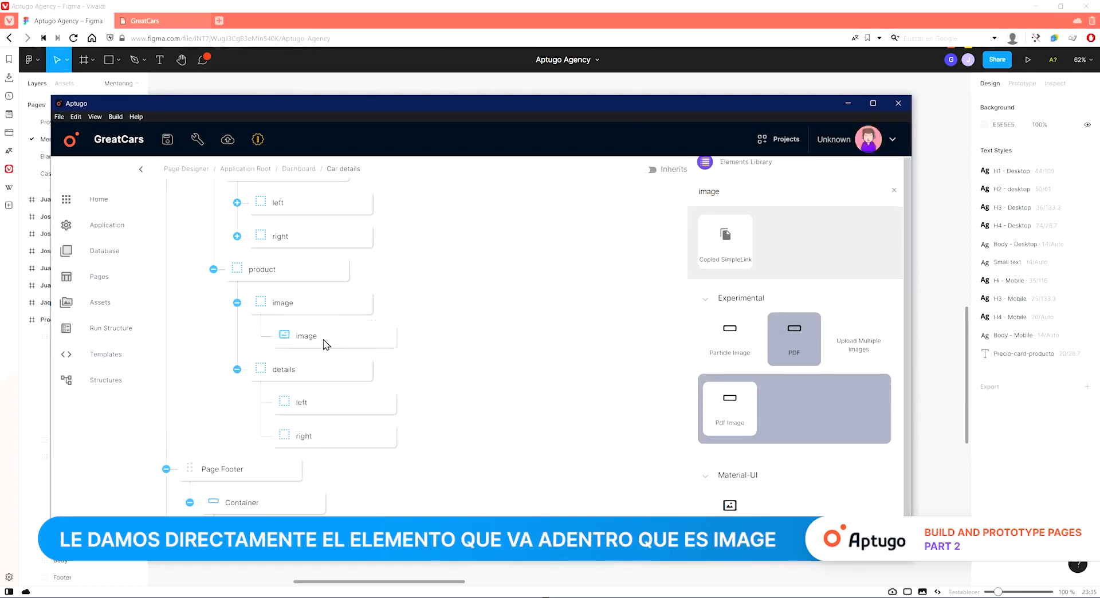
Set the image element's width to 818 and height to 545, matching the design's car image.
{"action": "left_click", "coordinate": [470, 568]}
{"action": "left_click", "coordinate": [554, 326]}
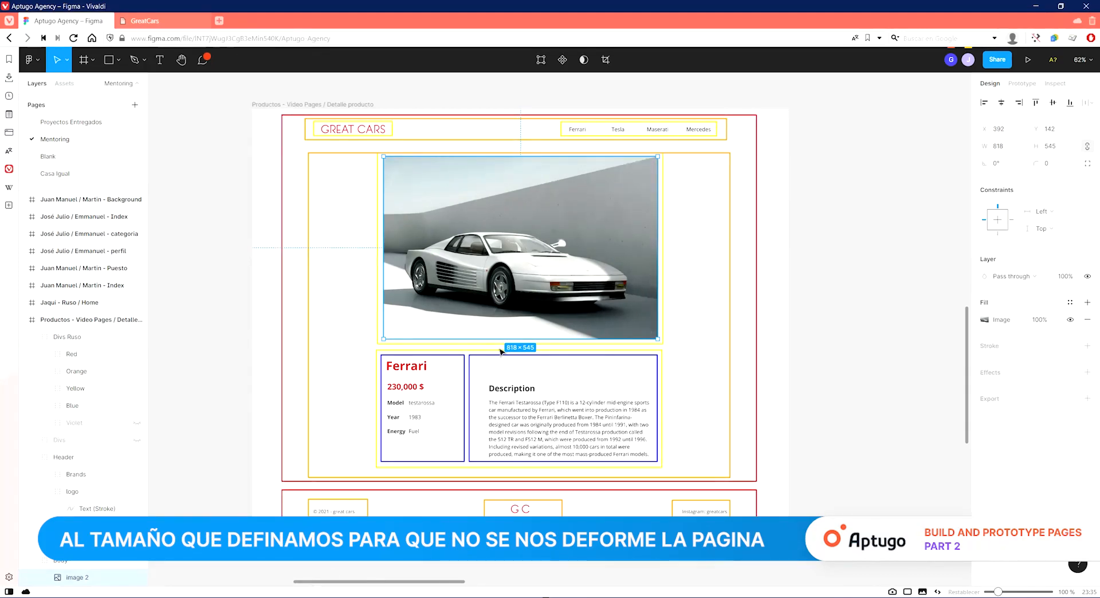
{"action": "left_click", "coordinate": [305, 597]}
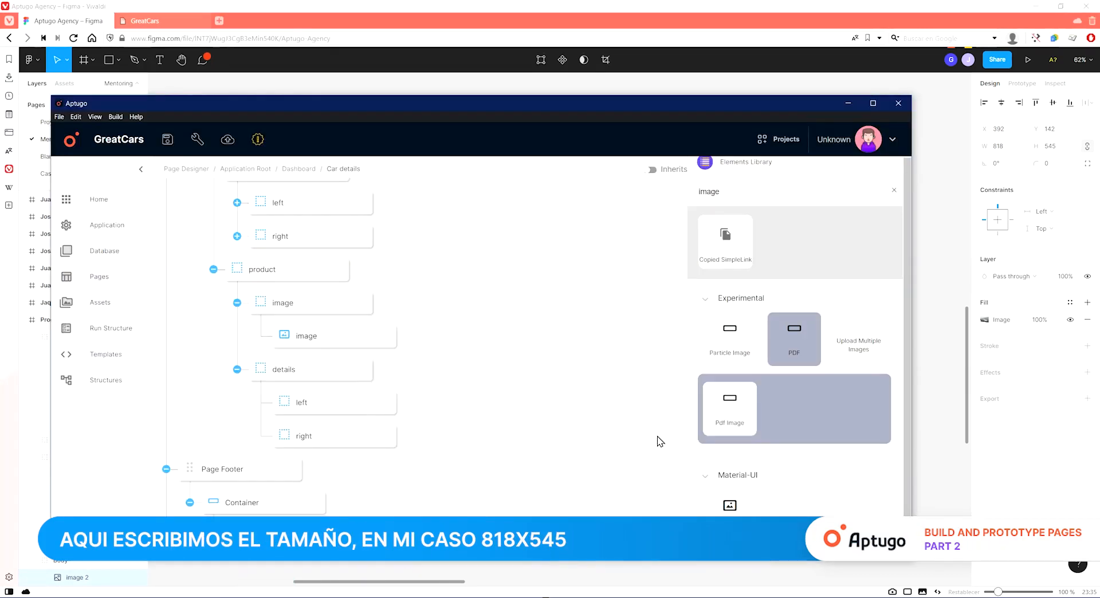
{"action": "left_click", "coordinate": [317, 341]}
{"action": "left_click", "coordinate": [765, 440]}
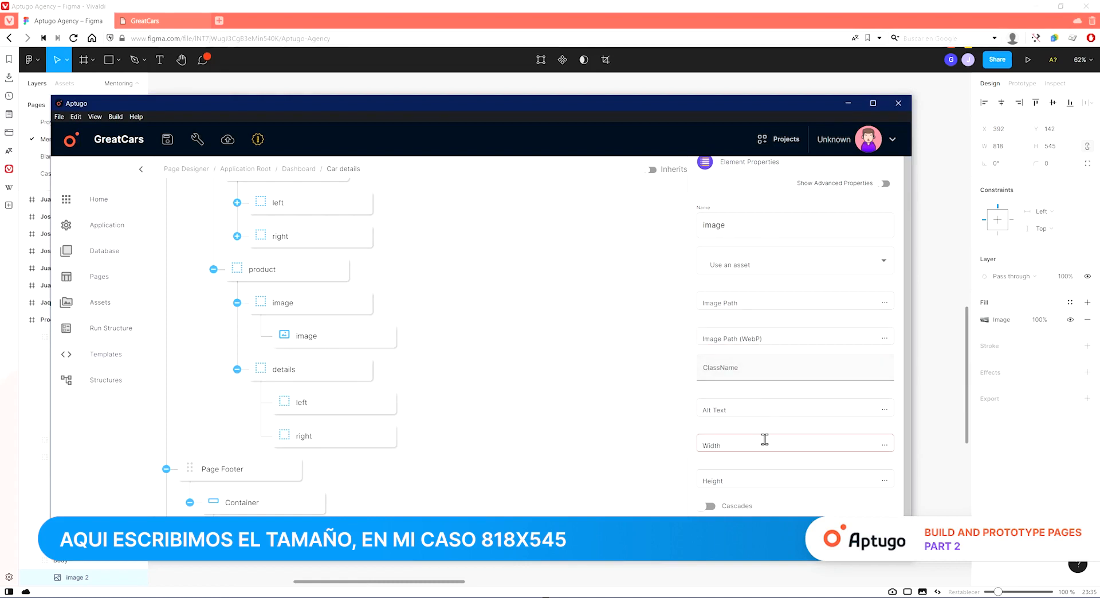
{"action": "type", "text": "818"}
{"action": "left_click", "coordinate": [765, 481]}
{"action": "type", "text": "545"}
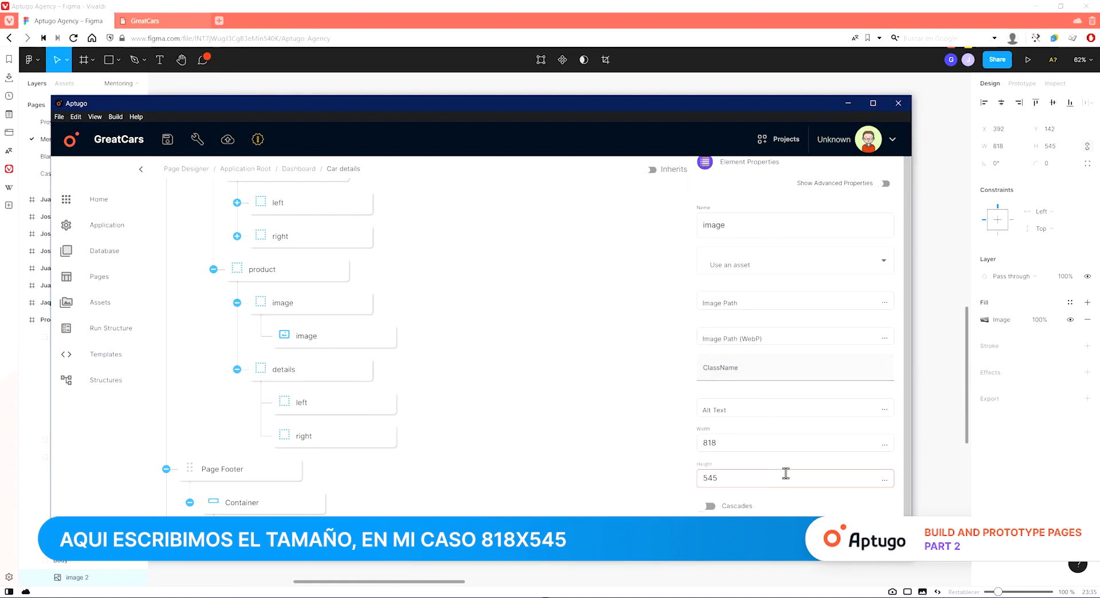
Check the image element's asset and image path options, then save the project.
{"action": "left_click", "coordinate": [927, 467]}
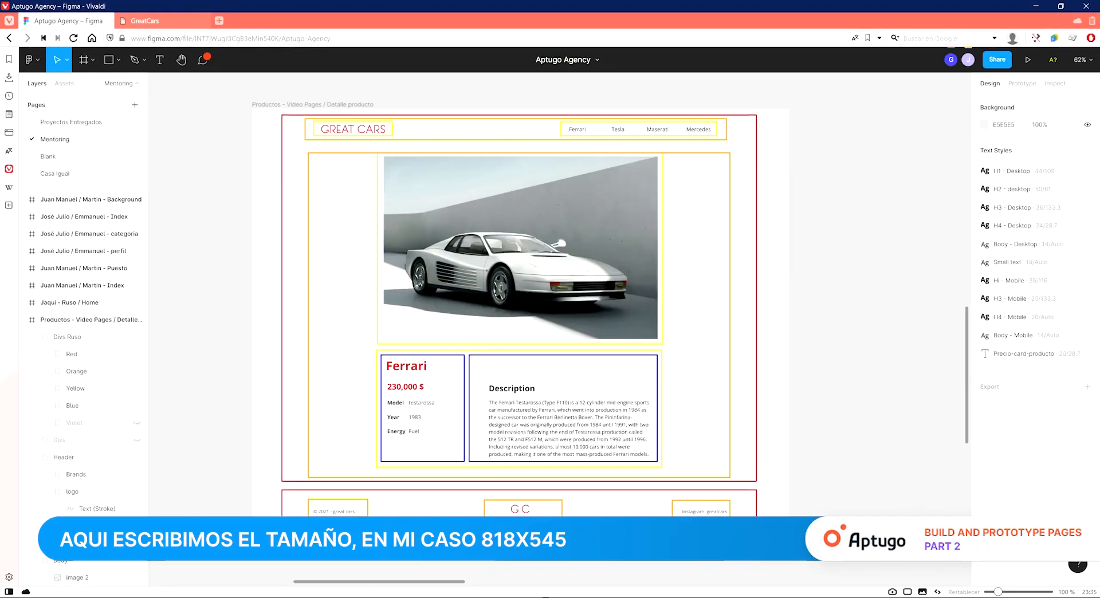
{"action": "left_click", "coordinate": [338, 596]}
{"action": "left_click", "coordinate": [750, 305]}
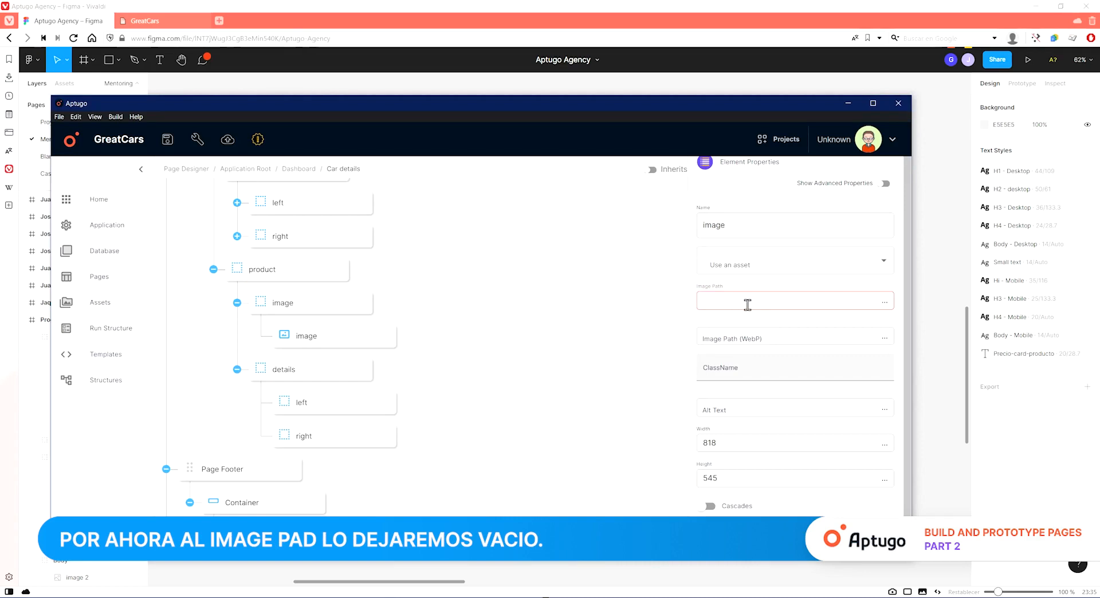
{"action": "left_click", "coordinate": [769, 268]}
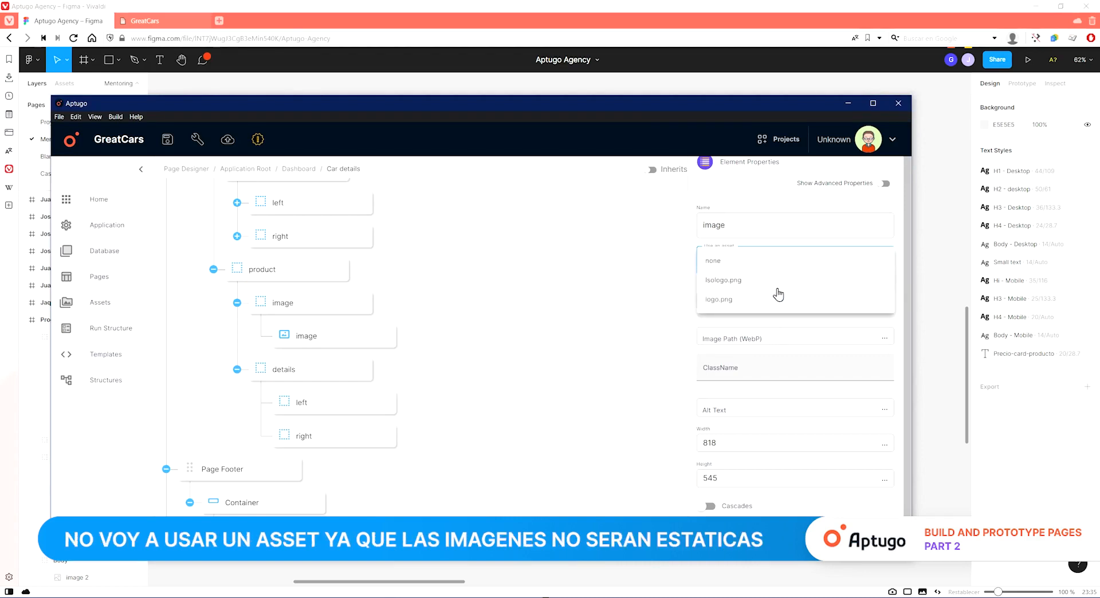
{"action": "left_click", "coordinate": [937, 311]}
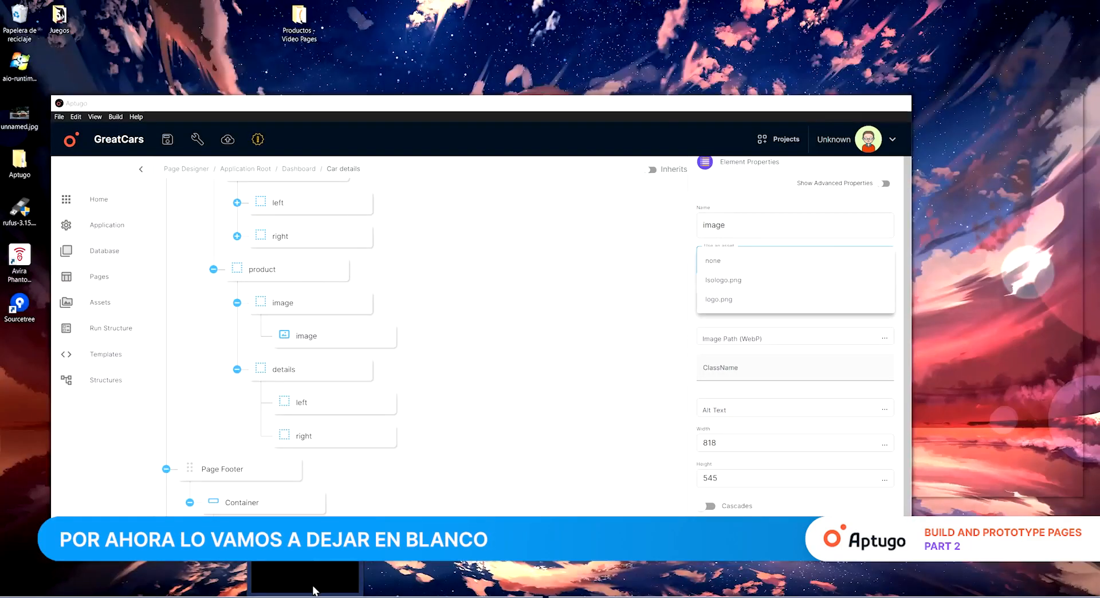
{"action": "left_click", "coordinate": [313, 590]}
{"action": "left_click", "coordinate": [438, 368]}
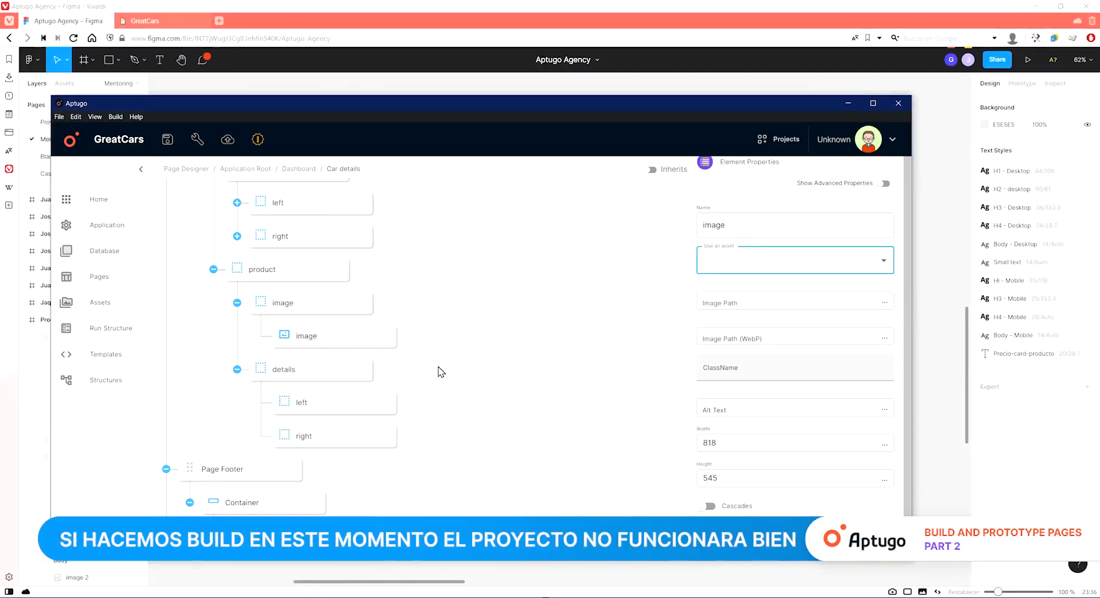
{"action": "left_click", "coordinate": [751, 300]}
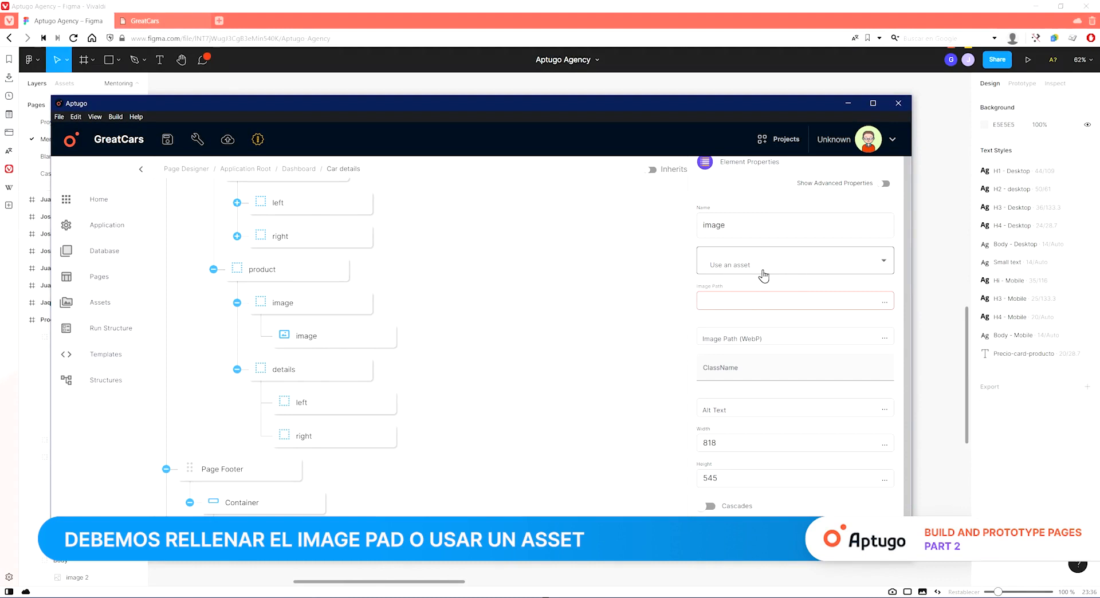
{"action": "left_click", "coordinate": [169, 144]}
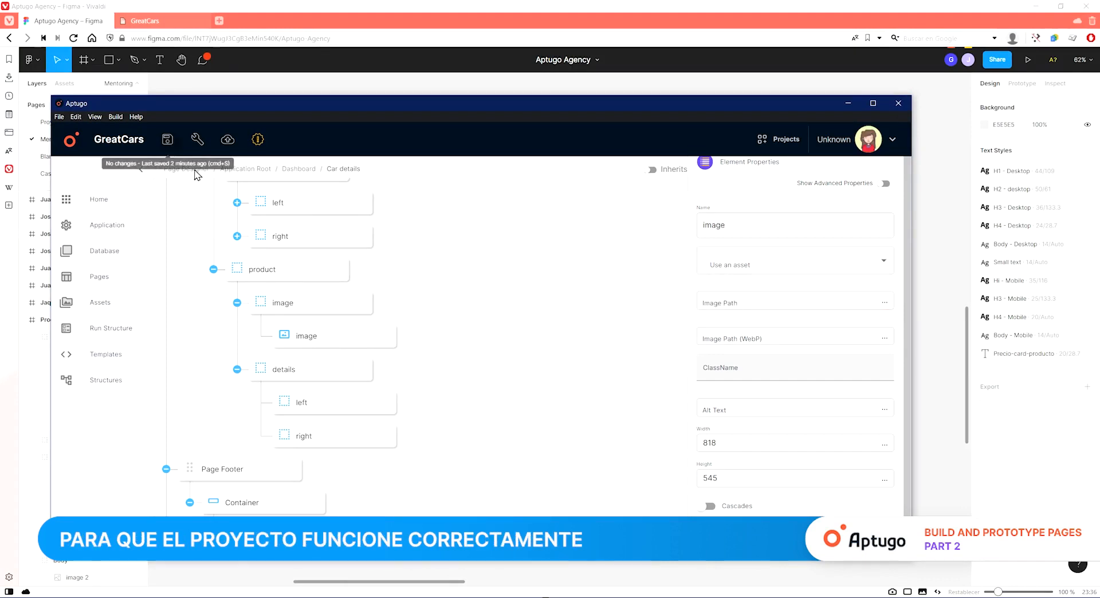
Add five divs inside the details left div and two divs inside the details right div.
{"action": "left_click", "coordinate": [514, 588]}
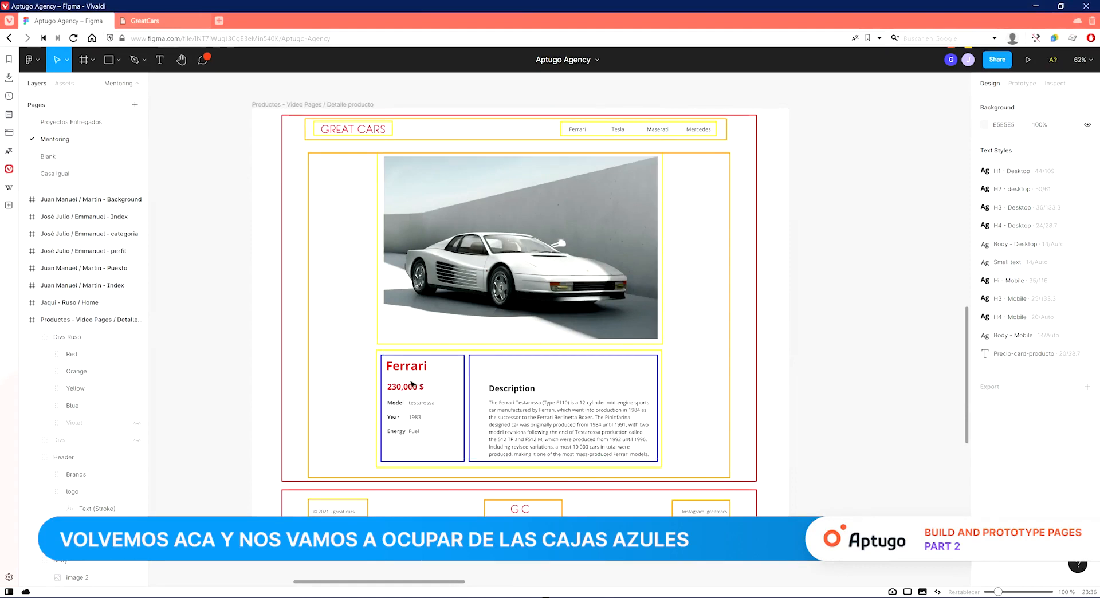
{"action": "left_click", "coordinate": [137, 423]}
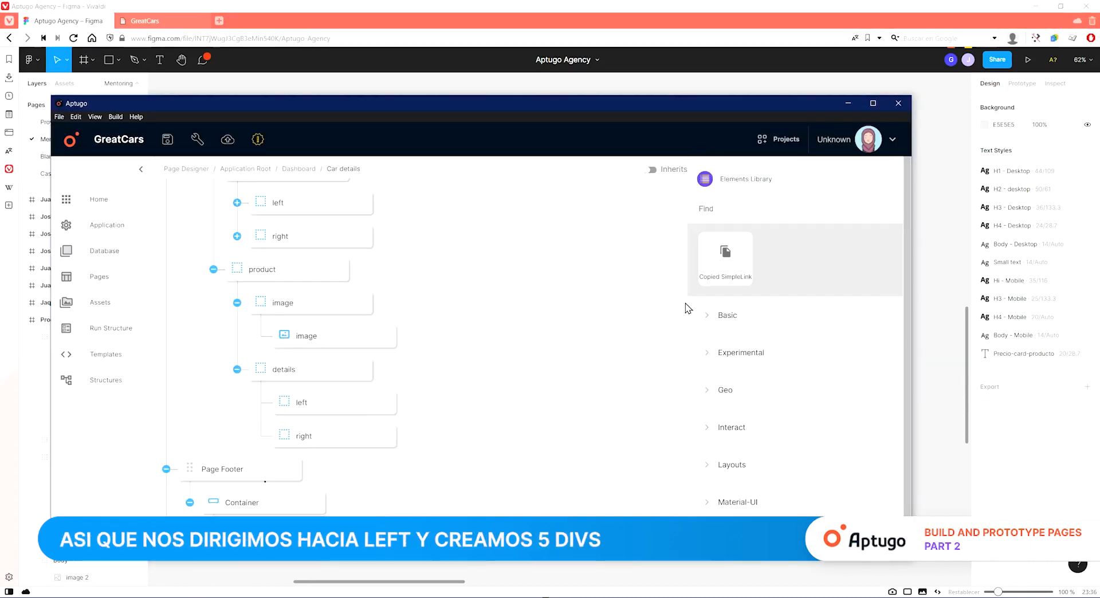
{"action": "type", "text": "div"}
{"action": "left_click_drag", "start_coordinate": [744, 373], "coordinate": [585, 433]}
{"action": "scroll", "coordinate": [585, 434], "scroll_direction": "down", "scroll_amount": 3}
{"action": "left_click_drag", "start_coordinate": [728, 362], "coordinate": [611, 469]}
{"action": "left_click_drag", "start_coordinate": [723, 367], "coordinate": [563, 444]}
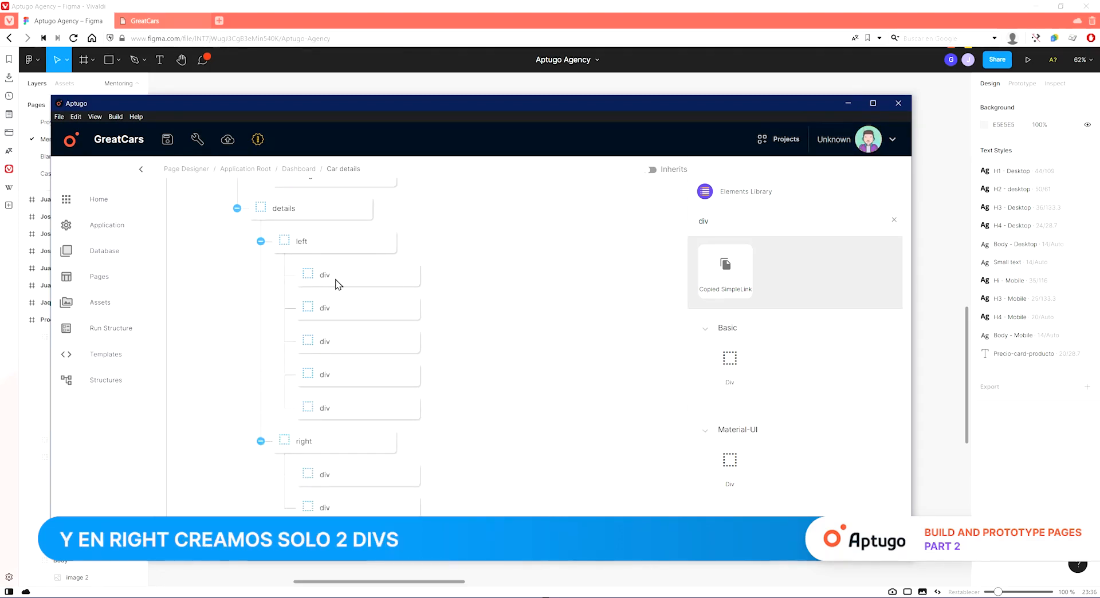
Name the first three divs in the details left div Title, Price and Model.
{"action": "left_click", "coordinate": [499, 595]}
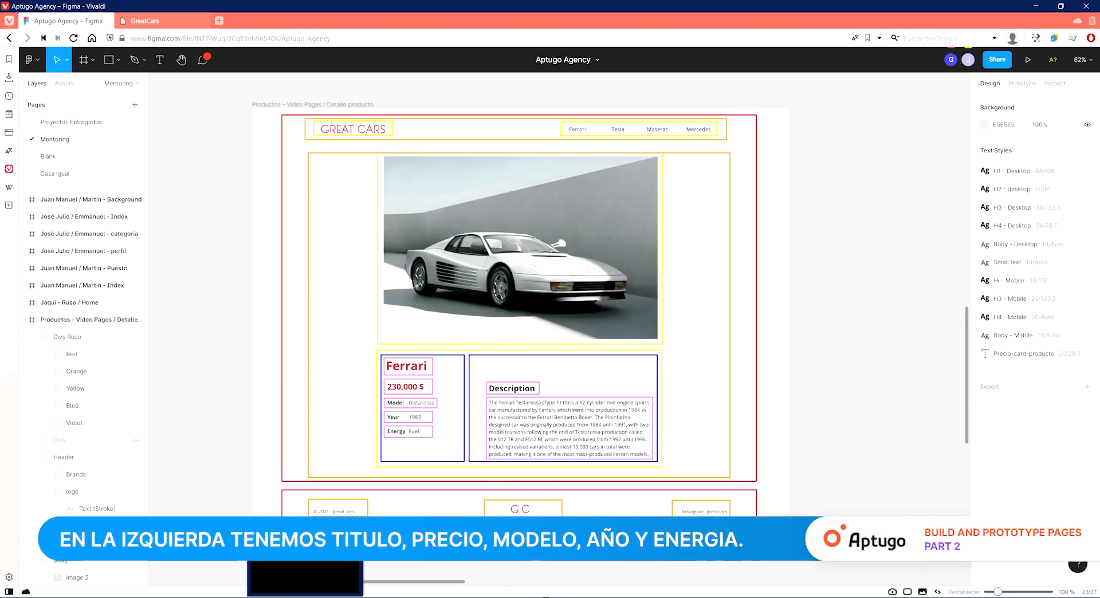
{"action": "left_click", "coordinate": [304, 596]}
{"action": "left_click", "coordinate": [339, 277]}
{"action": "left_click", "coordinate": [741, 253]}
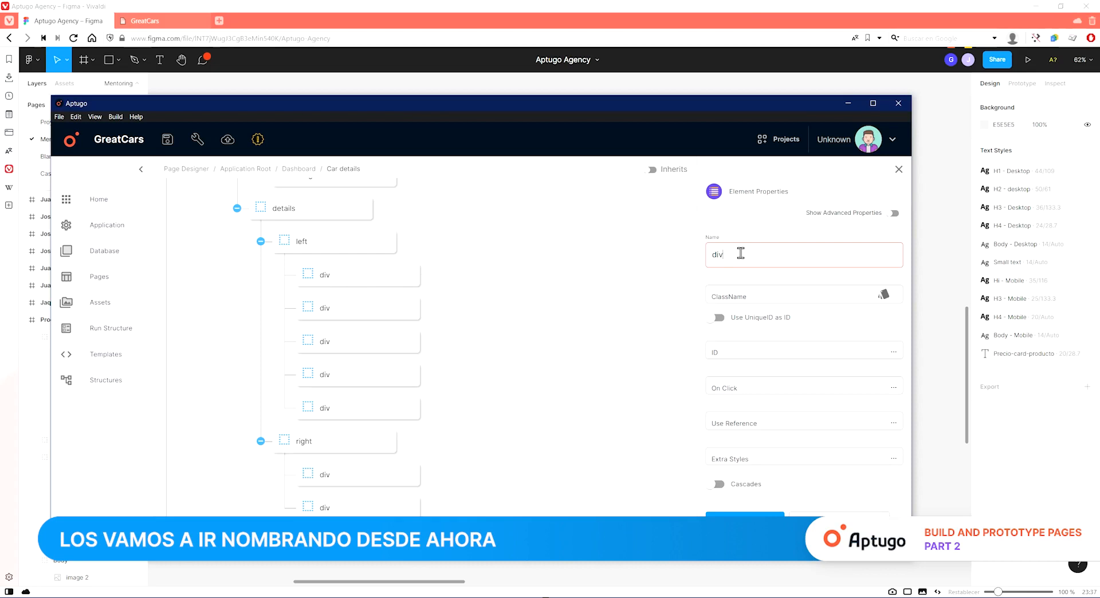
{"action": "type", "text": "Title"}
{"action": "left_click", "coordinate": [339, 310]}
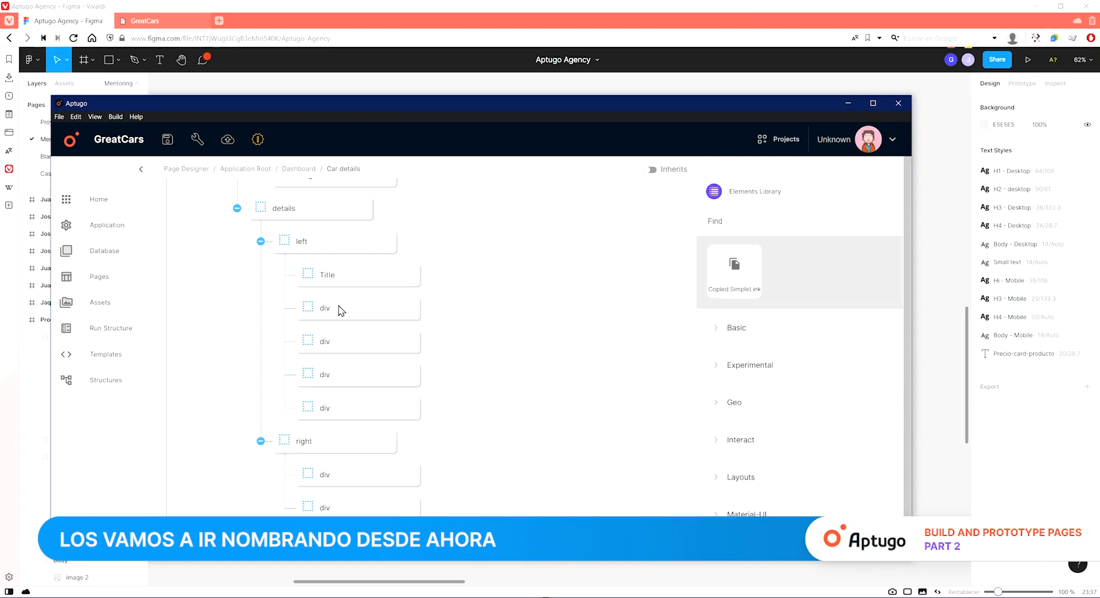
{"action": "type", "text": "Price"}
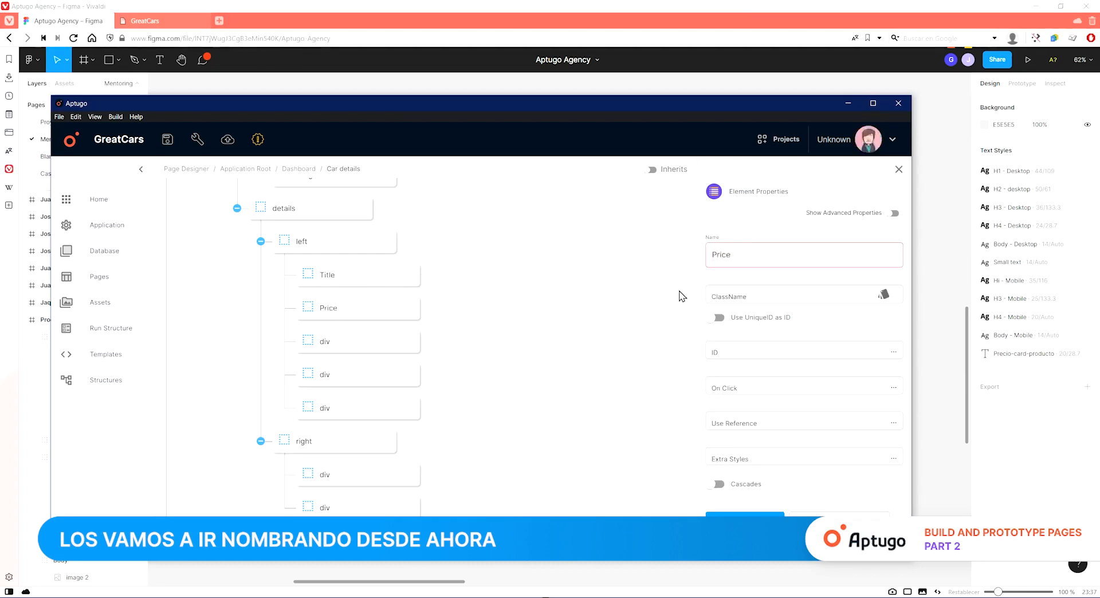
{"action": "key", "text": "alt+Tab"}
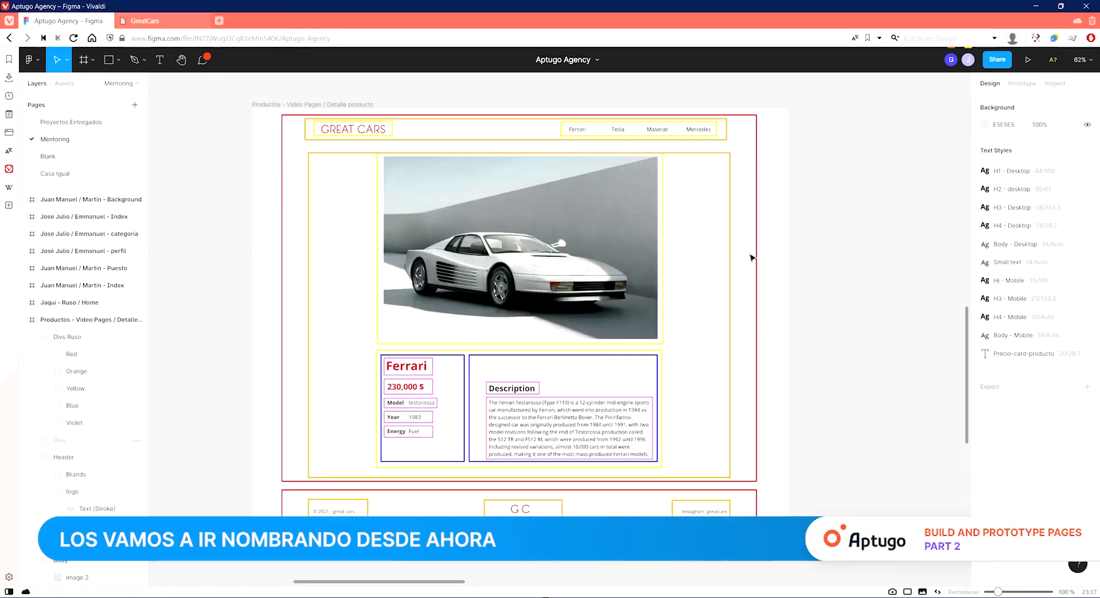
{"action": "key", "text": "alt+Tab"}
{"action": "type", "text": "Mode"}
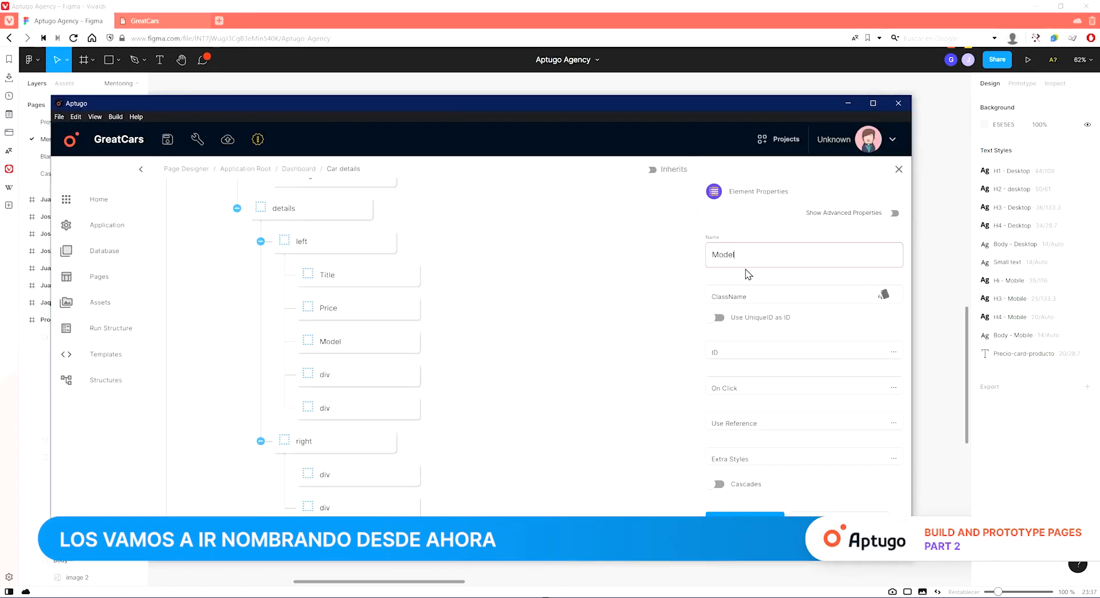
Name the remaining two divs in the details left div Year and Energy, then save the project.
{"action": "left_click", "coordinate": [327, 383]}
{"action": "double_click", "coordinate": [747, 260]}
{"action": "key", "text": "alt+Tab"}
{"action": "key", "text": "alt+Tab"}
{"action": "type", "text": "Year"}
{"action": "left_click", "coordinate": [366, 420]}
{"action": "double_click", "coordinate": [744, 257]}
{"action": "type", "text": "Energy"}
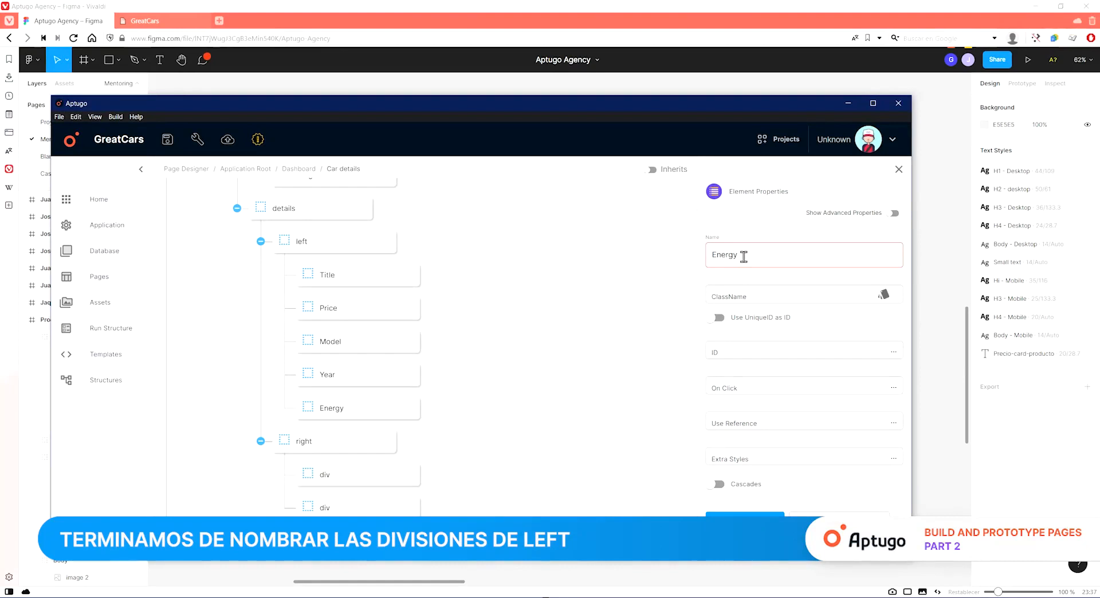
{"action": "left_click", "coordinate": [172, 139]}
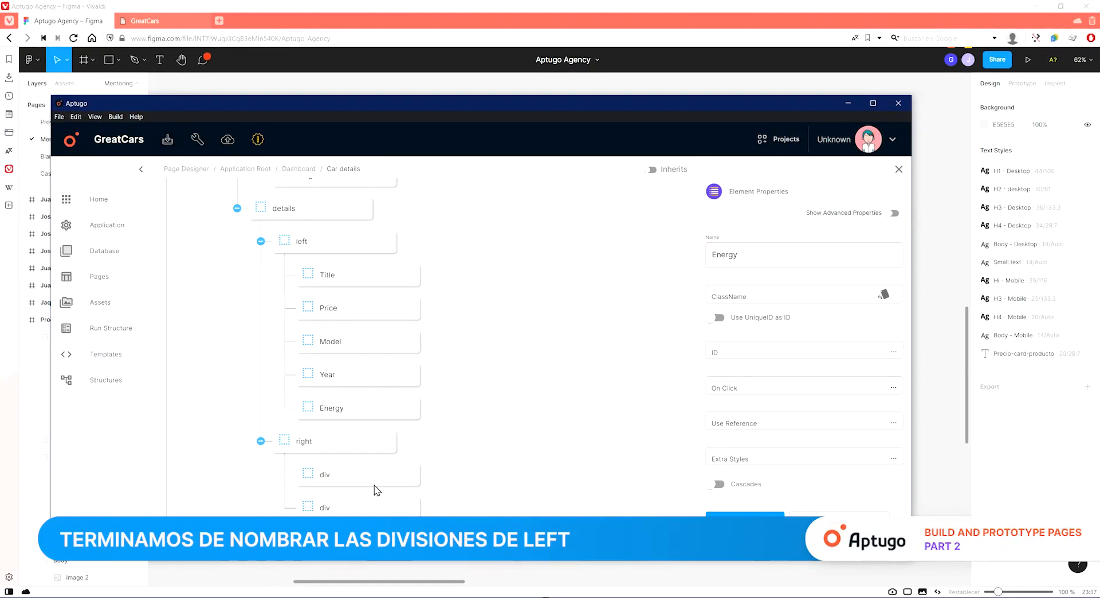
Compare with the Figma design, name the two divs in the details right div Title and Body, and save the project.
{"action": "left_click", "coordinate": [251, 566]}
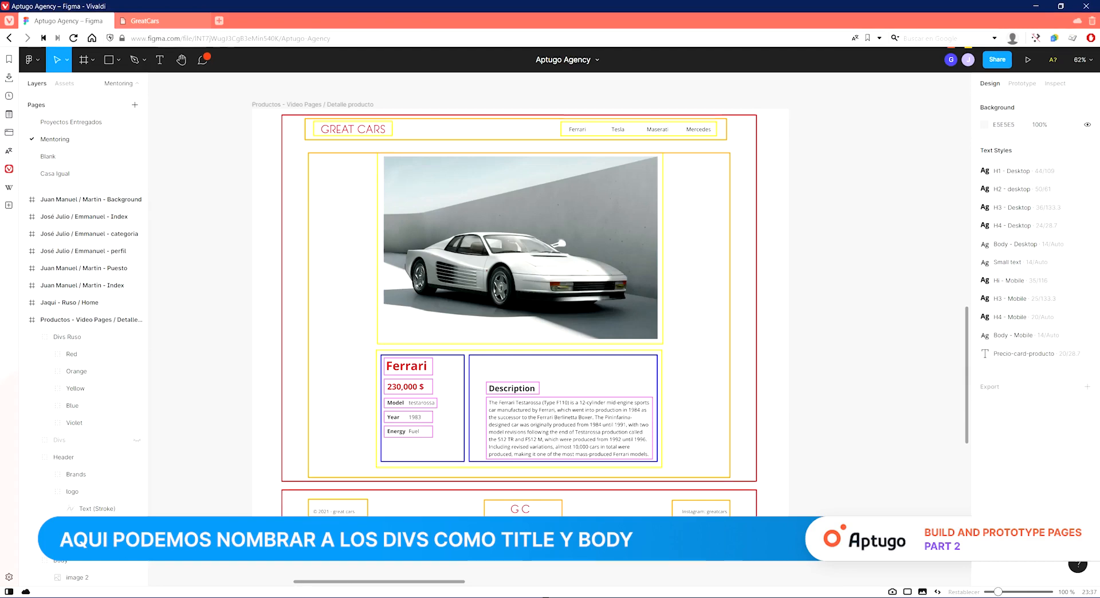
{"action": "left_click", "coordinate": [303, 597]}
{"action": "left_click", "coordinate": [328, 486]}
{"action": "double_click", "coordinate": [774, 255]}
{"action": "type", "text": "Title"}
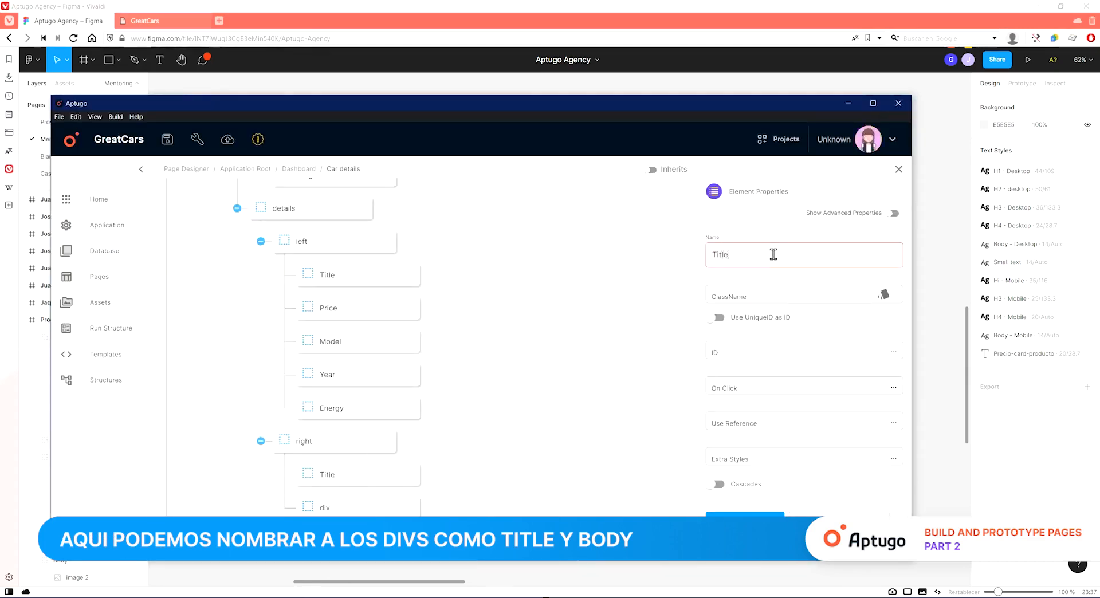
{"action": "left_click", "coordinate": [373, 277]}
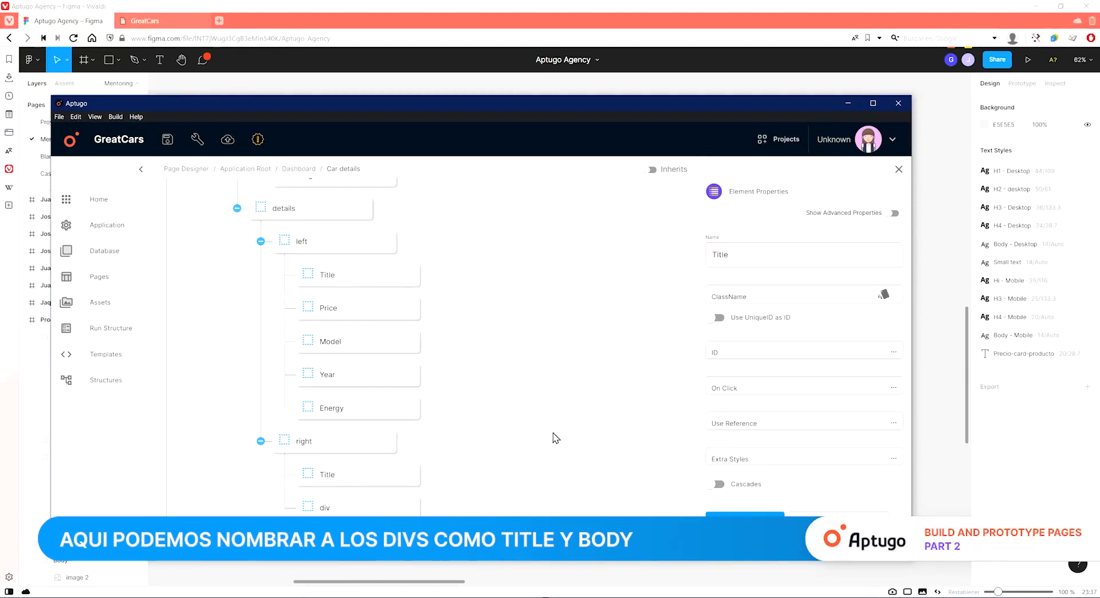
{"action": "left_click", "coordinate": [792, 262]}
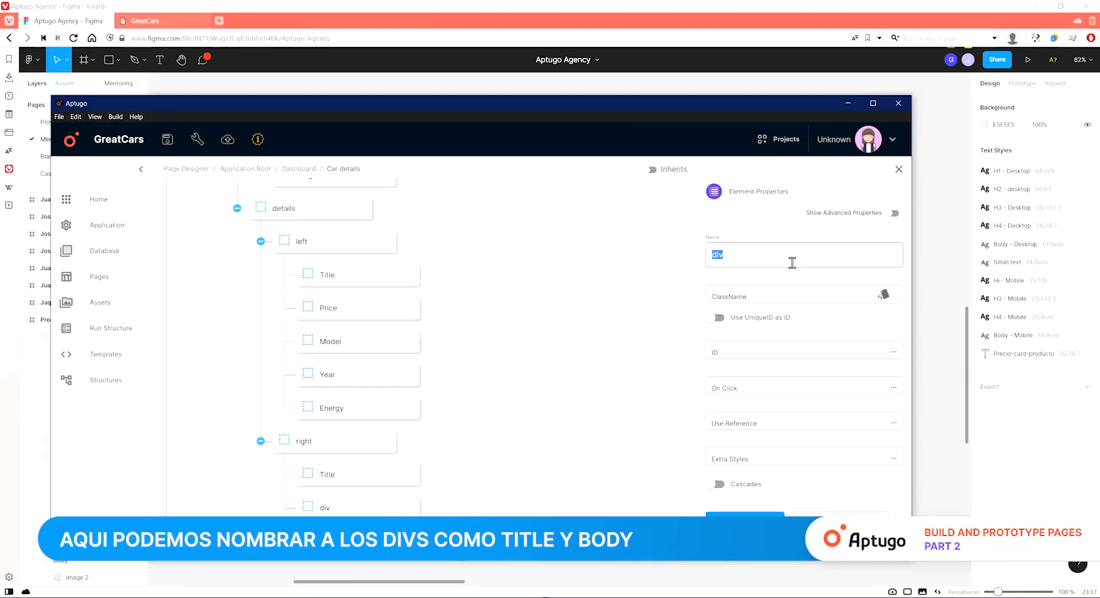
{"action": "type", "text": "bo"}
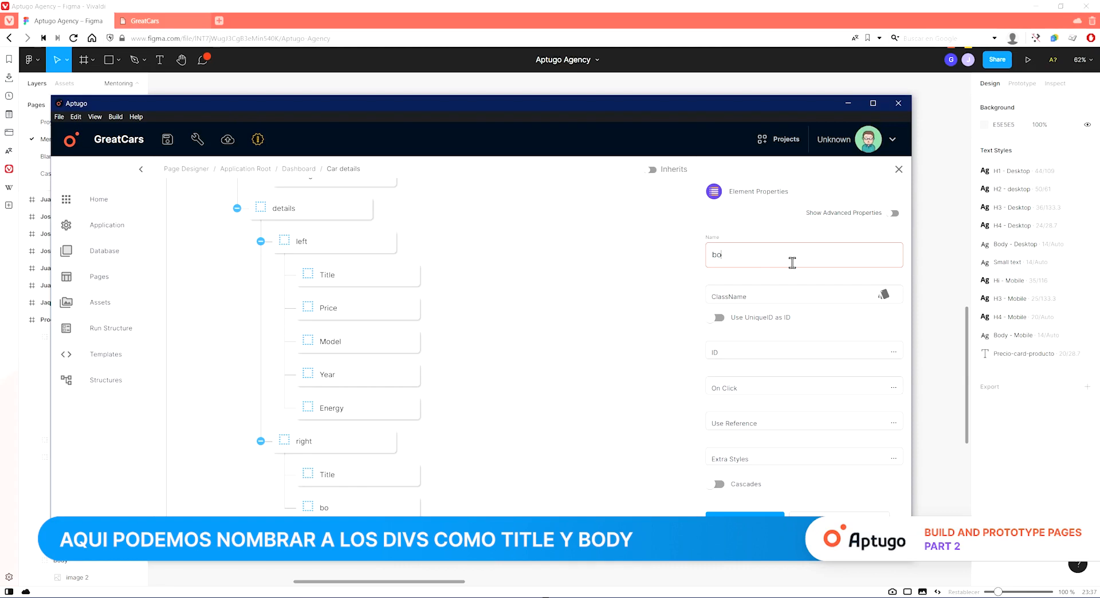
{"action": "key", "text": "BackSpace"}
{"action": "type", "text": "Body"}
{"action": "left_click", "coordinate": [172, 143]}
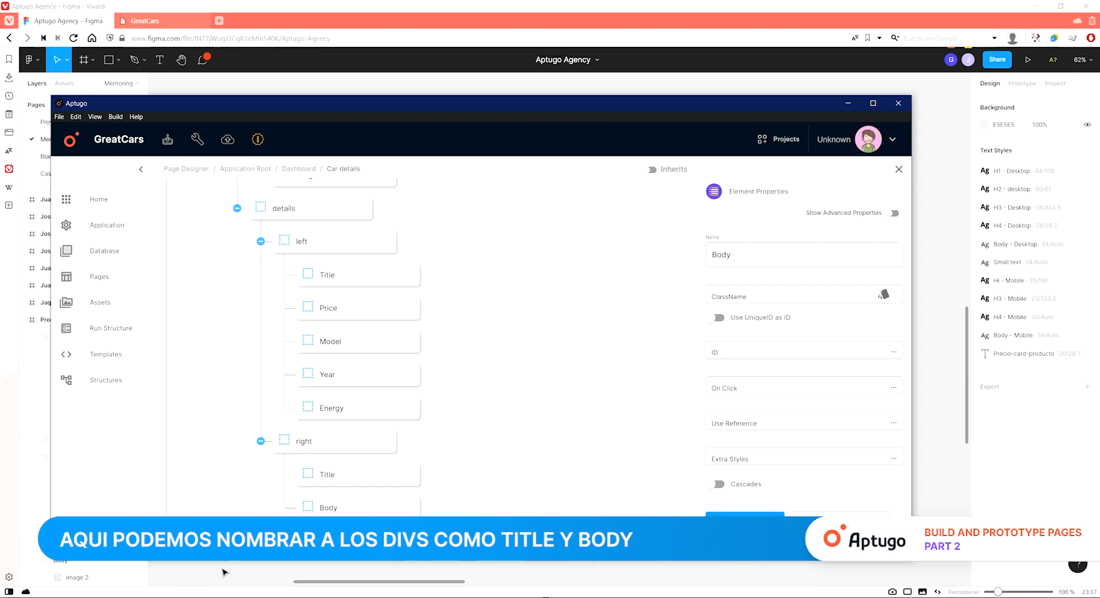
{"action": "left_click", "coordinate": [225, 572]}
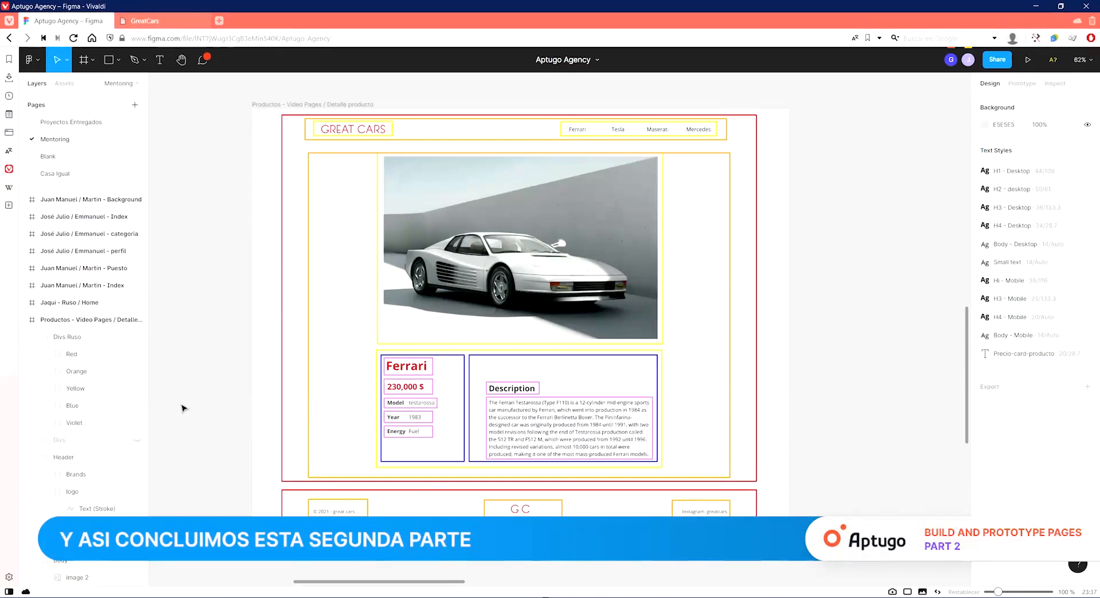